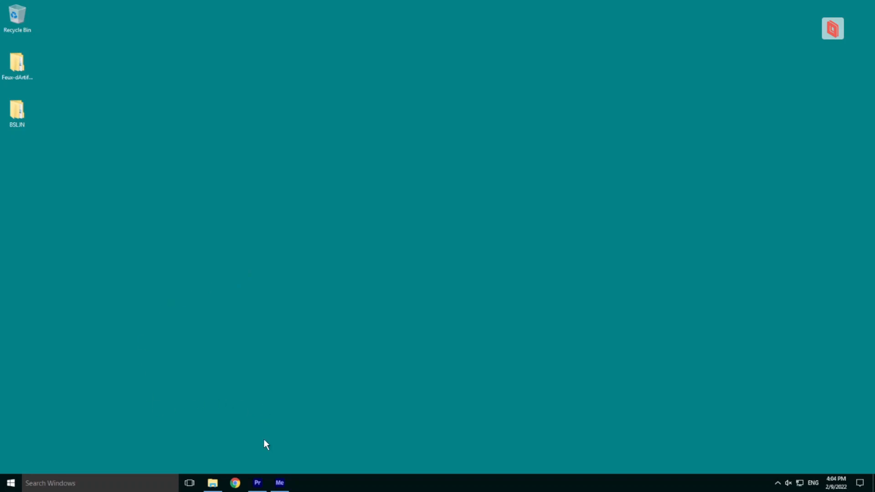
Switch to Premiere Pro and create a new project named Test2 with the default settings
{"action": "left_click", "coordinate": [257, 483]}
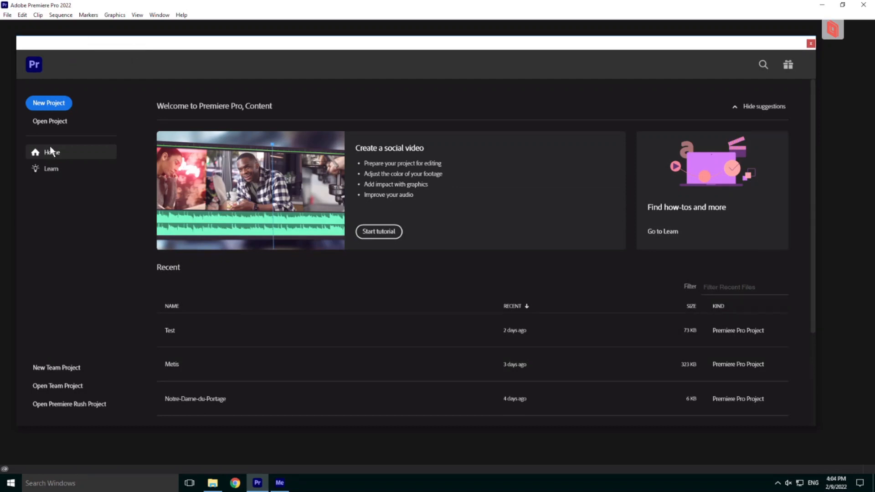
{"action": "left_click", "coordinate": [41, 104]}
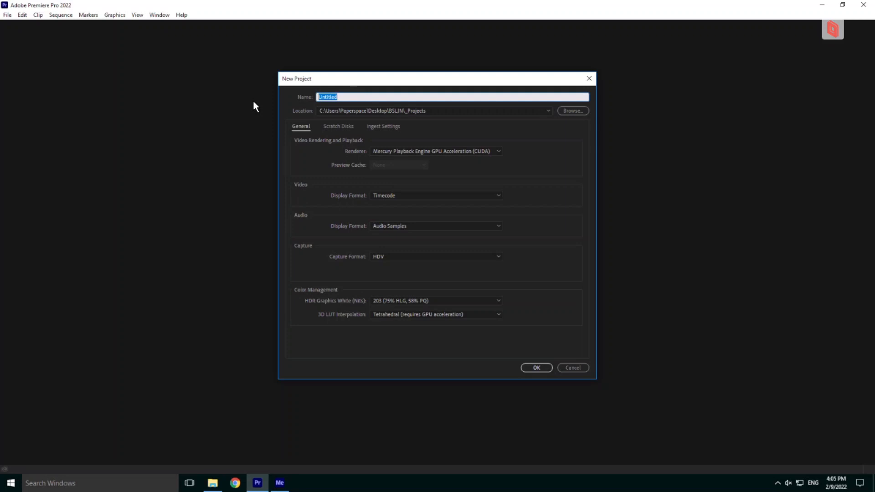
{"action": "type", "text": "TEs"}
{"action": "key", "text": "BackSpace"}
{"action": "key", "text": "BackSpace"}
{"action": "type", "text": "est"}
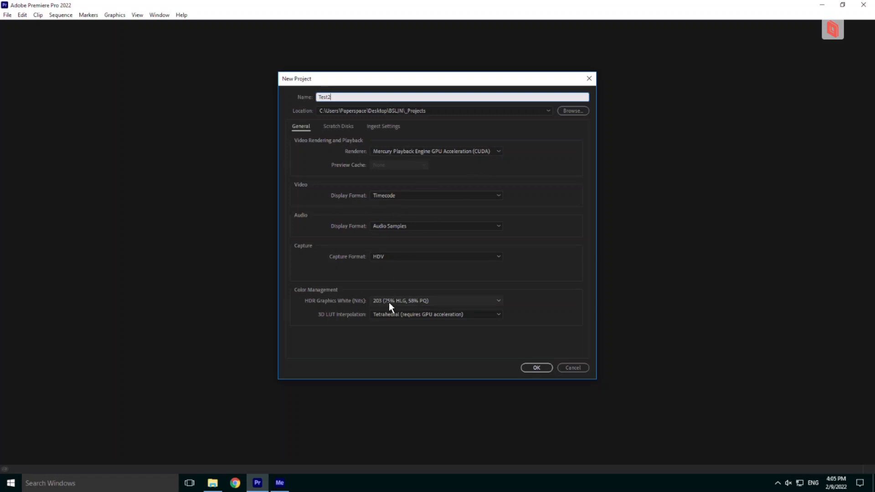
{"action": "left_click", "coordinate": [531, 367]}
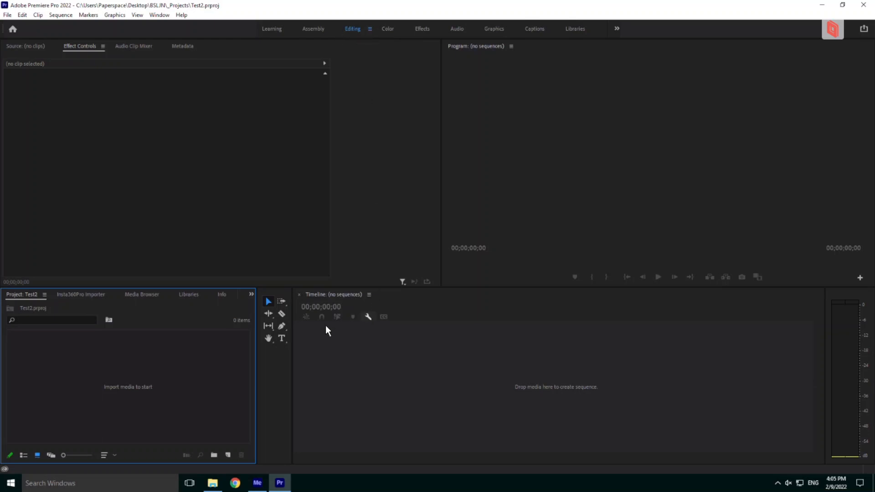
Import the VID_20210724_113207 source folder through the Insta360Pro Importer with content type Stereo (Left Eye on Top)
{"action": "left_click", "coordinate": [74, 294]}
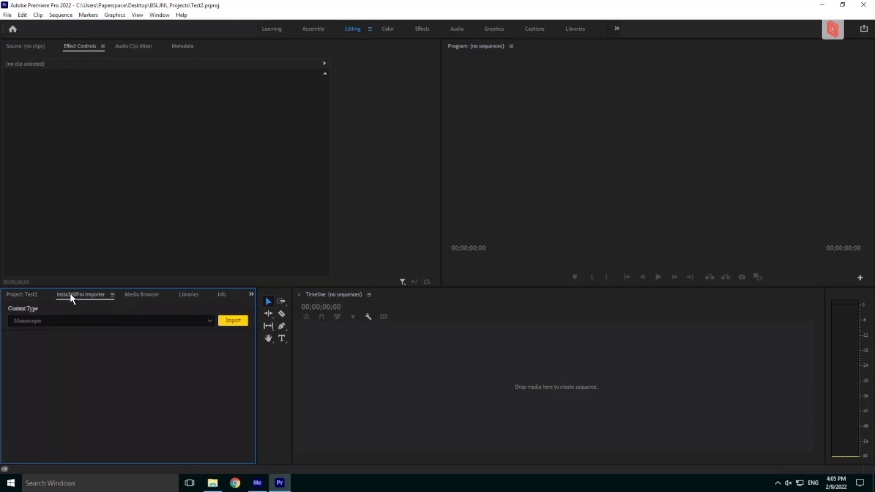
{"action": "left_click", "coordinate": [211, 322]}
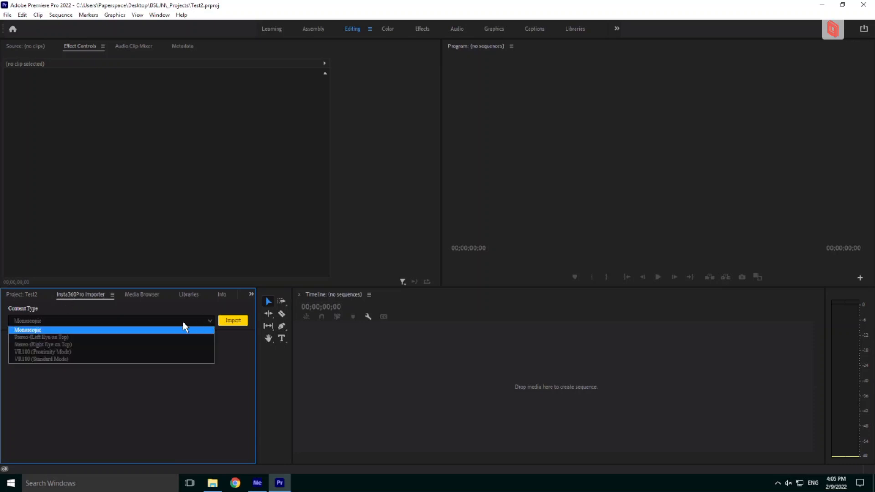
{"action": "left_click", "coordinate": [53, 337]}
{"action": "left_click", "coordinate": [231, 321]}
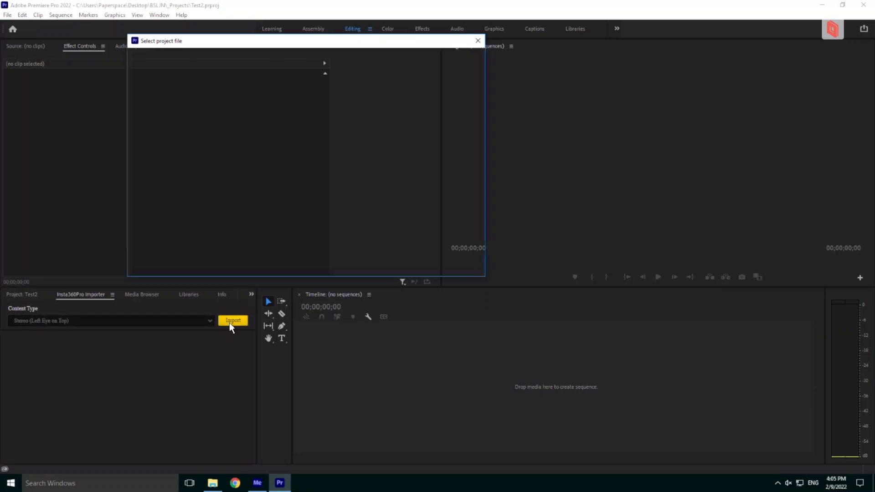
{"action": "left_click", "coordinate": [259, 56]}
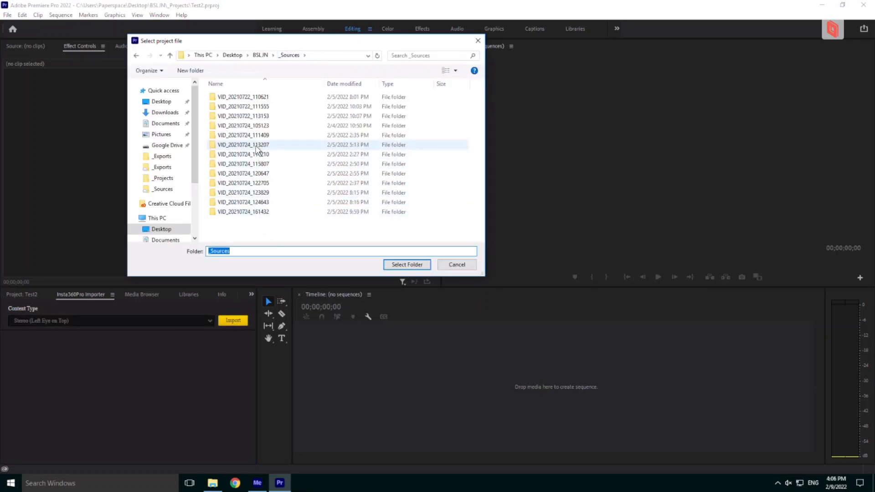
{"action": "left_click", "coordinate": [238, 144]}
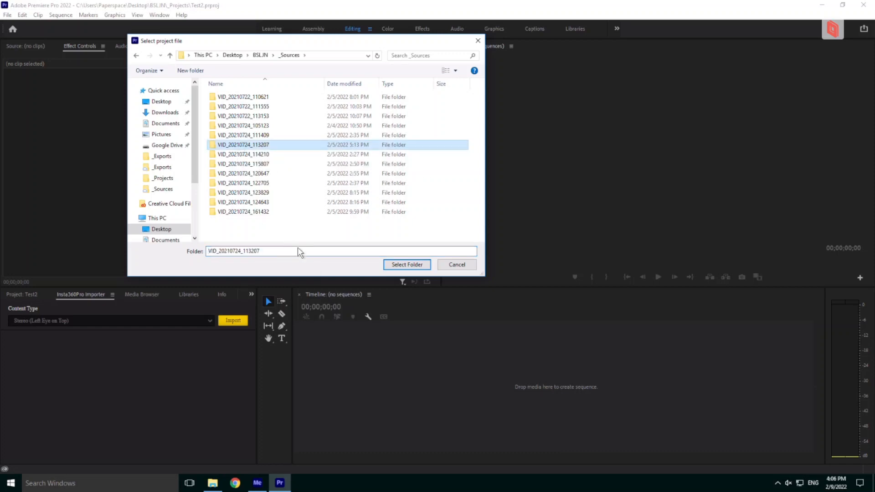
{"action": "left_click", "coordinate": [387, 265]}
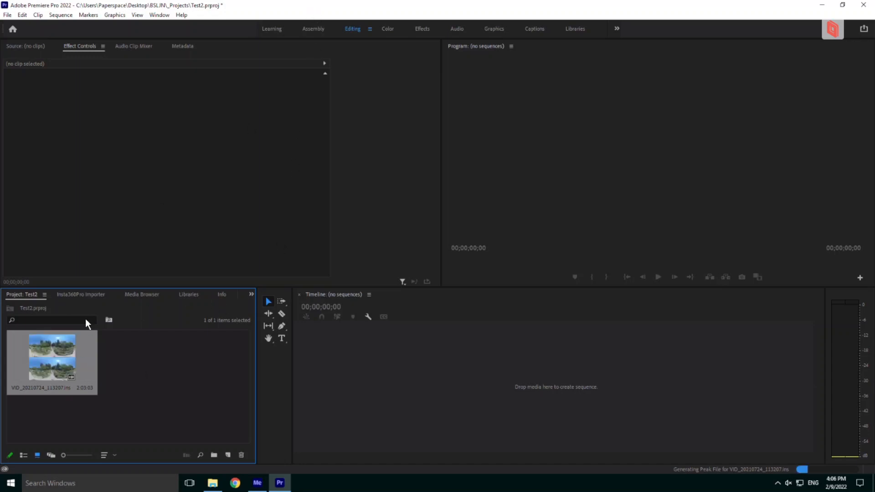
In the imported Insta360 video's original settings, choose Optical Flow stitching and Slow sampling, and turn off Flowstate Stabilization
{"action": "left_click", "coordinate": [80, 294]}
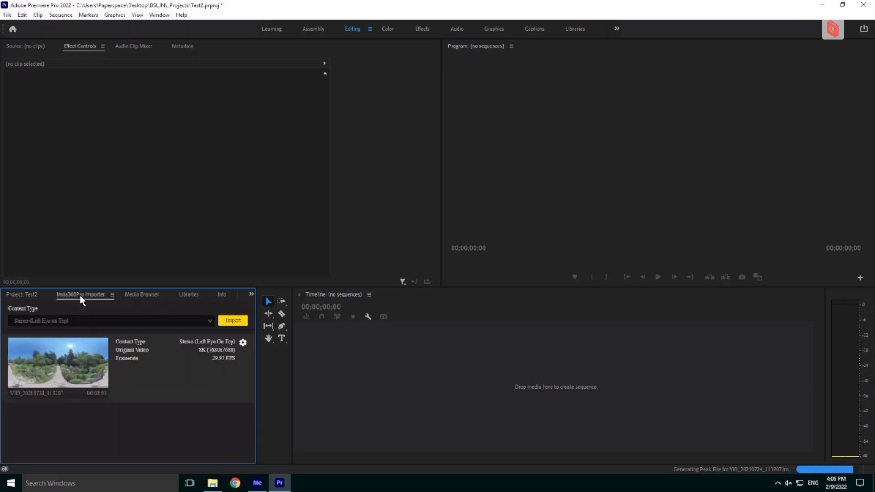
{"action": "left_click", "coordinate": [242, 343]}
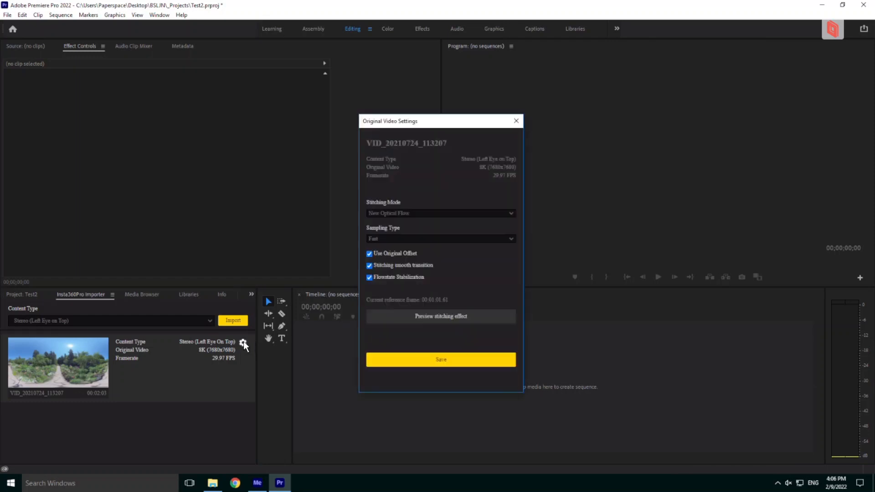
{"action": "left_click", "coordinate": [385, 214]}
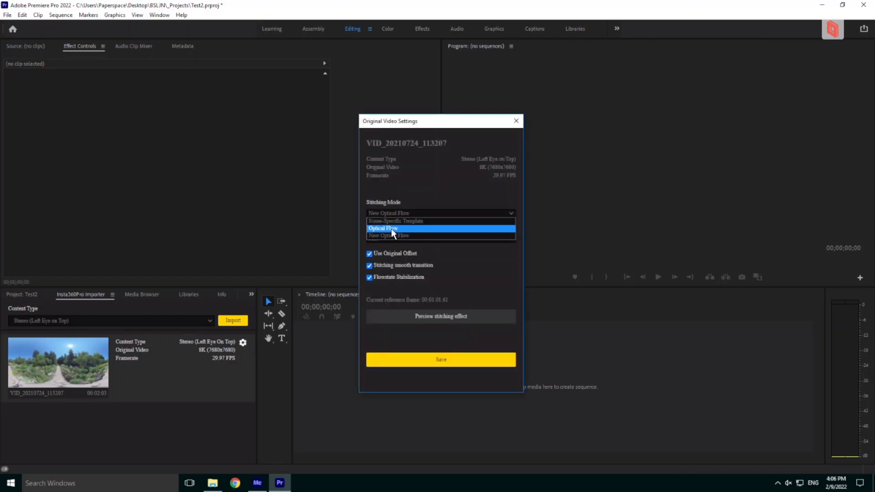
{"action": "left_click", "coordinate": [391, 228]}
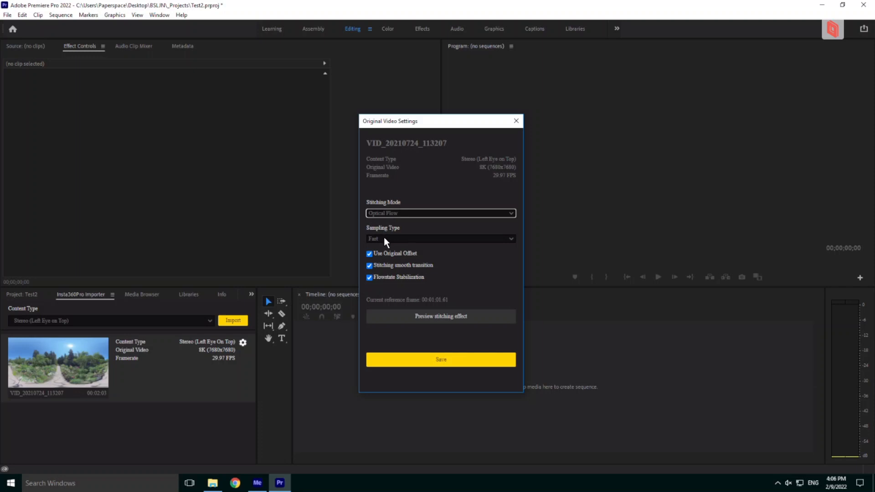
{"action": "left_click", "coordinate": [384, 238]}
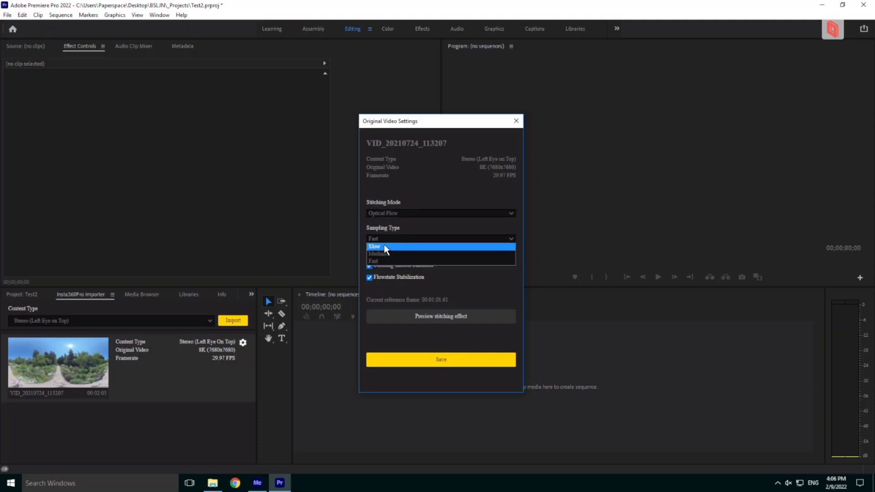
{"action": "left_click", "coordinate": [383, 245]}
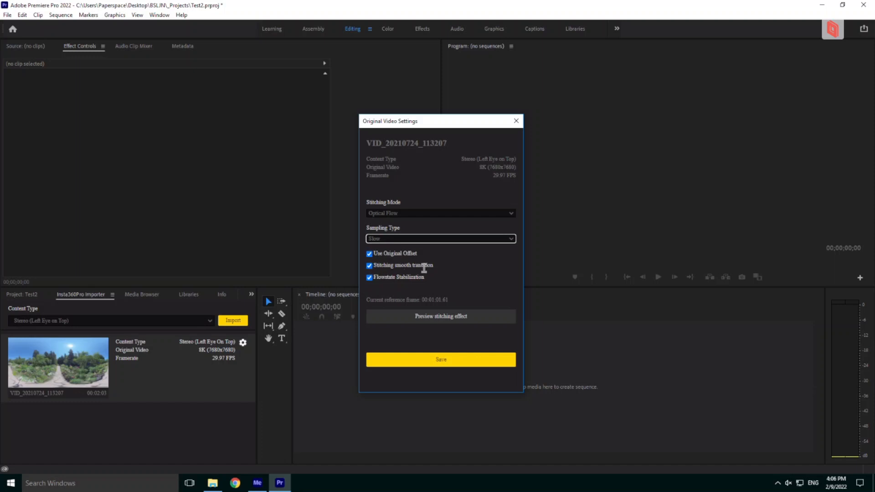
{"action": "left_click", "coordinate": [369, 277]}
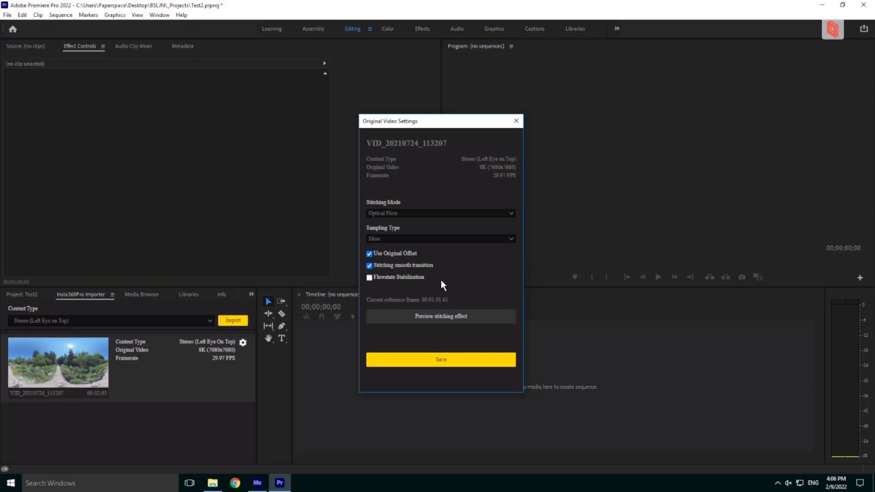
Preview the stitching, enable Zenith Optimization, use frame 00:01:01.61 as the reference frame, and save the video settings
{"action": "left_click", "coordinate": [440, 318]}
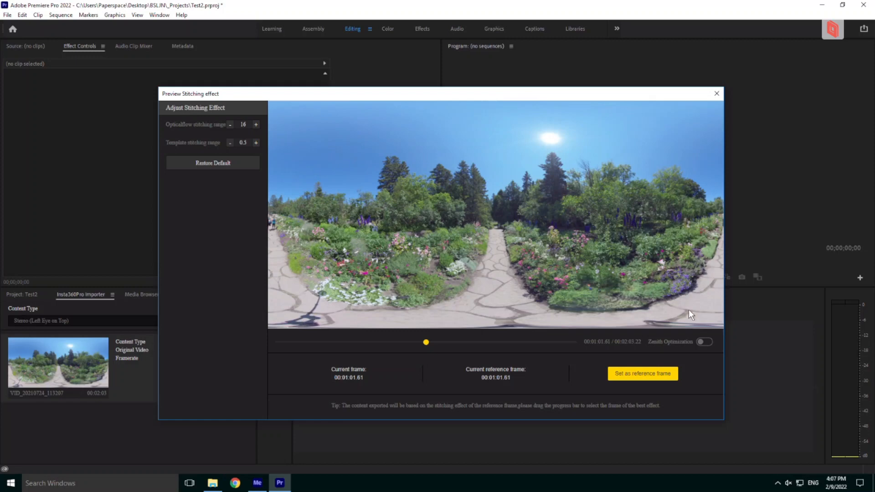
{"action": "left_click", "coordinate": [702, 342]}
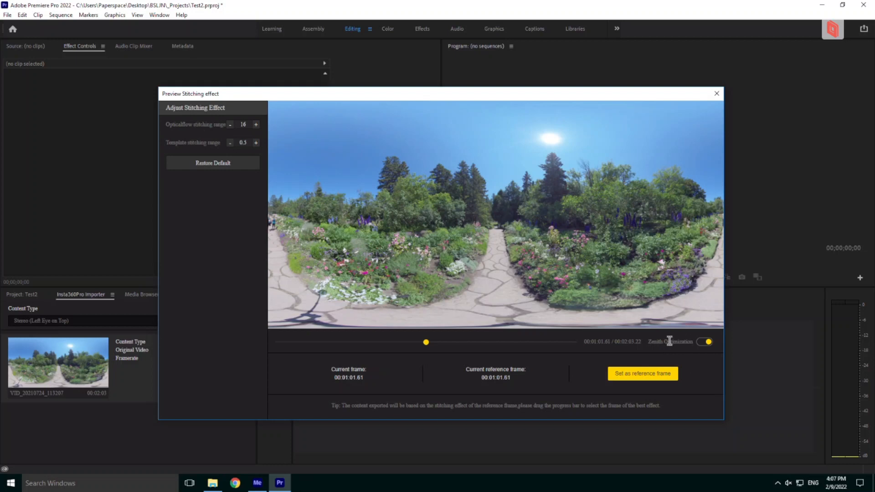
{"action": "left_click", "coordinate": [643, 375]}
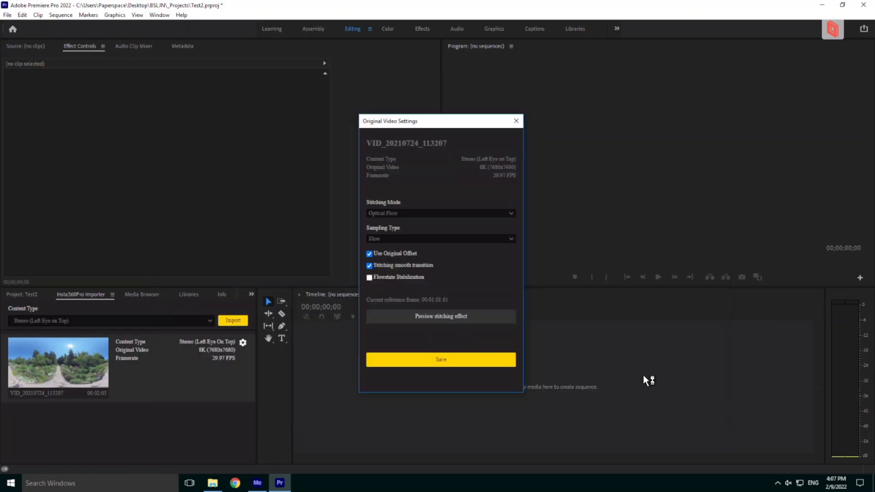
{"action": "left_click", "coordinate": [445, 359]}
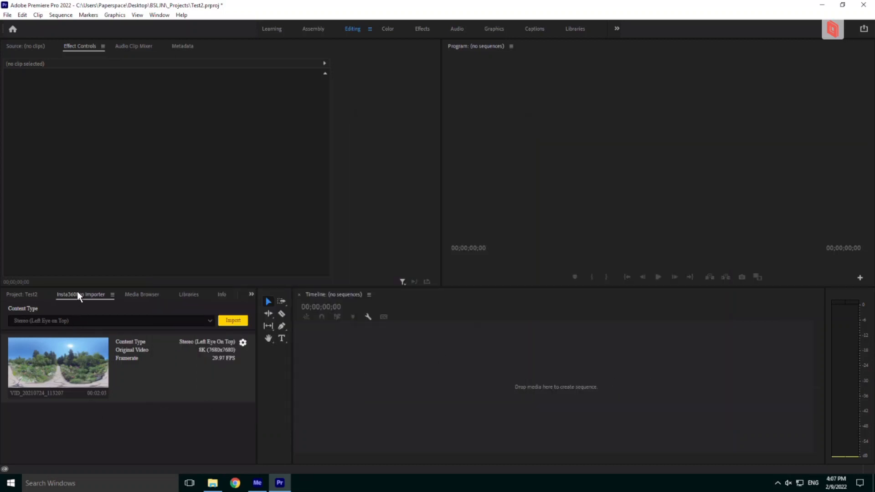
Create a sequence from the imported VID_20210724_113207 clip and save the project
{"action": "left_click", "coordinate": [15, 294]}
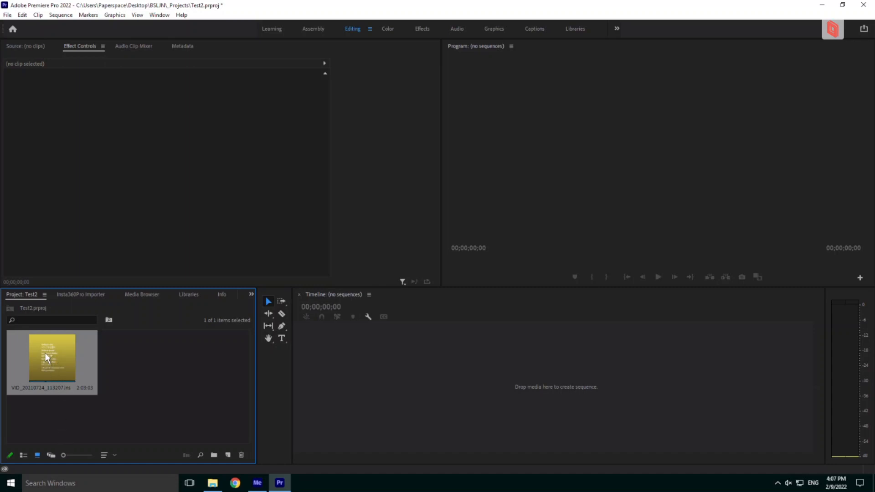
{"action": "left_click_drag", "start_coordinate": [45, 352], "coordinate": [353, 366]}
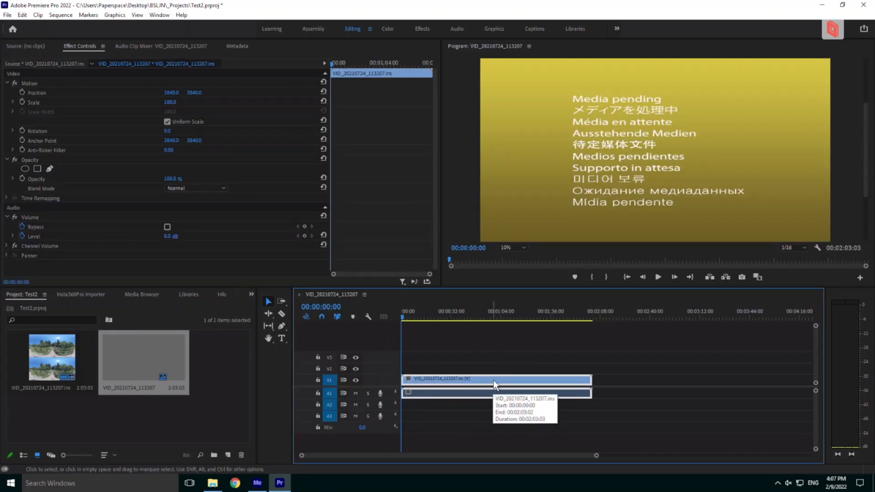
{"action": "key", "text": "ctrl+s"}
Open the timeline clip in the Source monitor and mark its In point at 00:00:10:00
{"action": "double_click", "coordinate": [495, 385]}
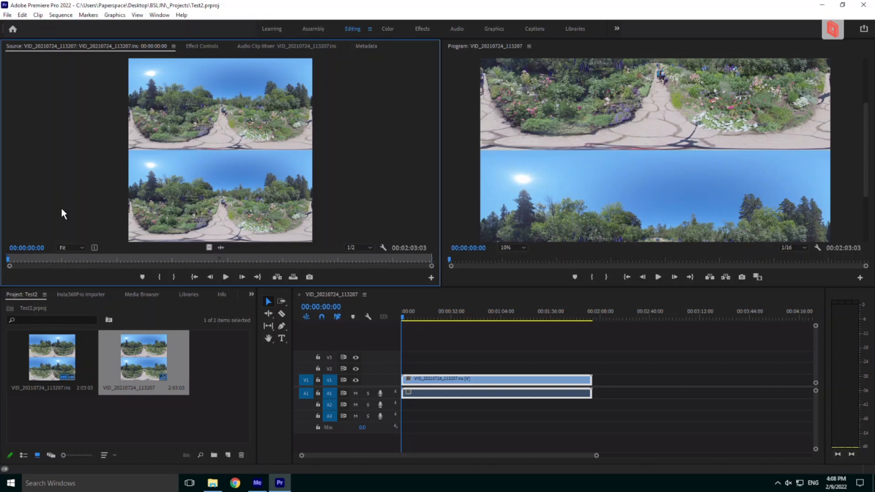
{"action": "left_click", "coordinate": [29, 246]}
{"action": "type", "text": "10:00"}
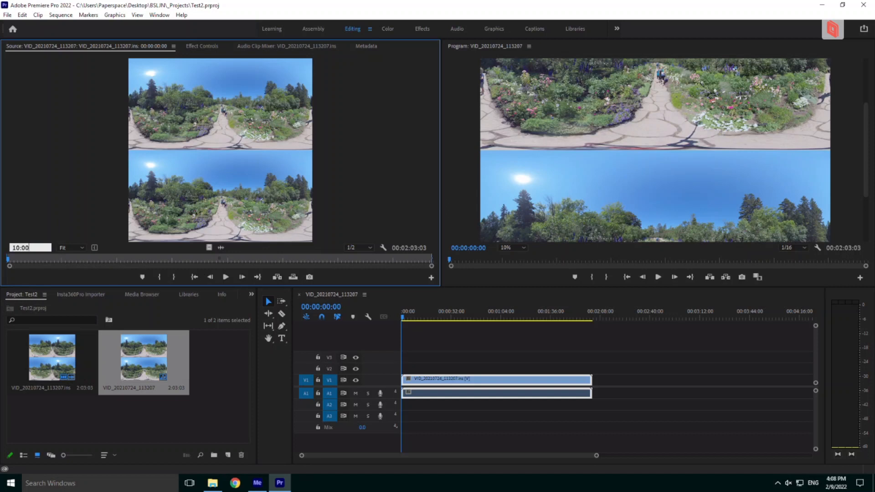
{"action": "key", "text": "Return"}
{"action": "left_click", "coordinate": [159, 277]}
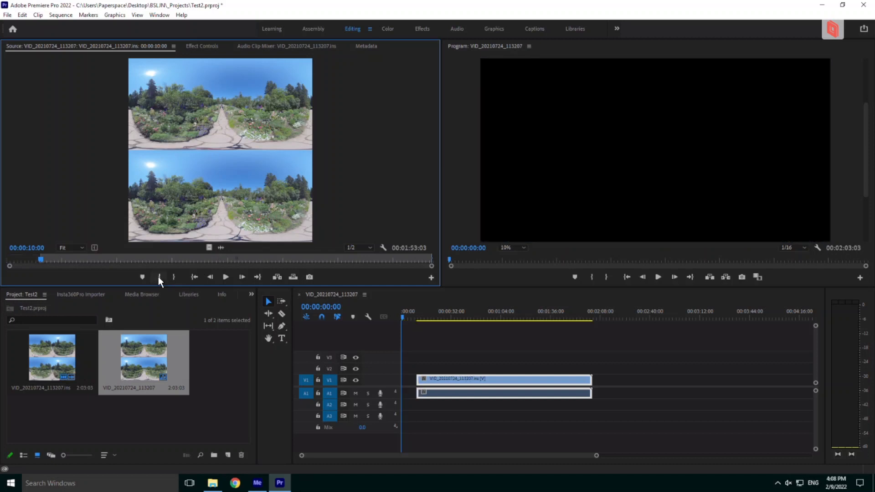
Mark the clip's Out point at 00:01:50:00 and move the trimmed clip to the start of the timeline
{"action": "left_click", "coordinate": [33, 247]}
{"action": "type", "text": "1:50"}
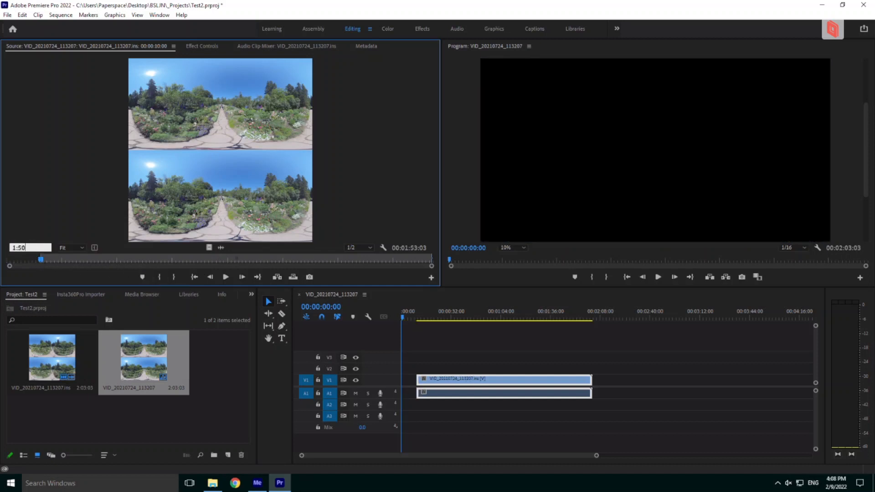
{"action": "type", "text": ":00"}
{"action": "key", "text": "Return"}
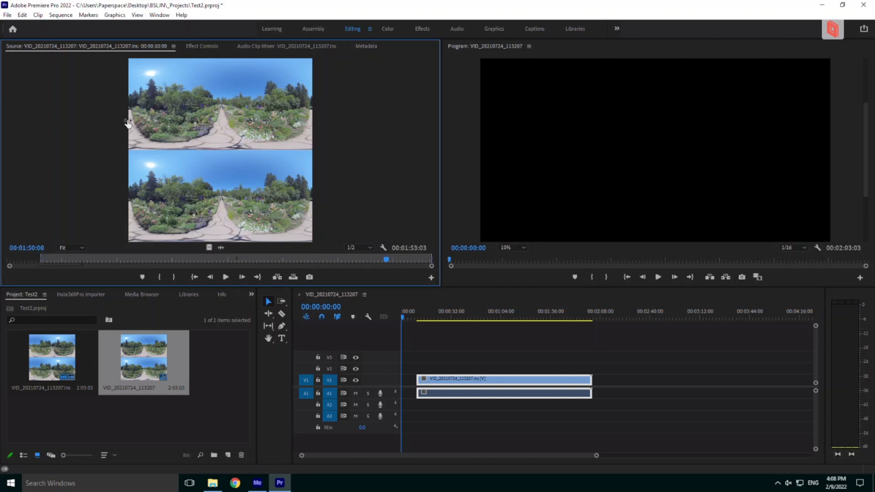
{"action": "left_click", "coordinate": [173, 276]}
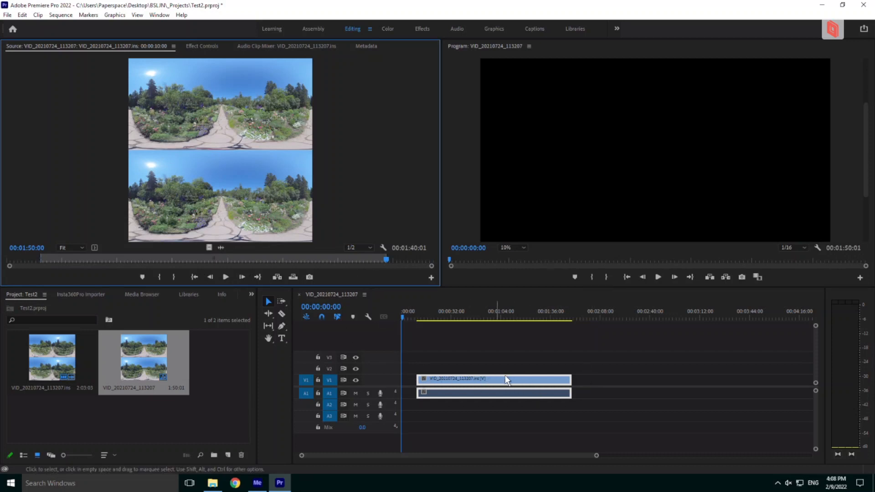
{"action": "left_click_drag", "start_coordinate": [527, 378], "coordinate": [508, 378]}
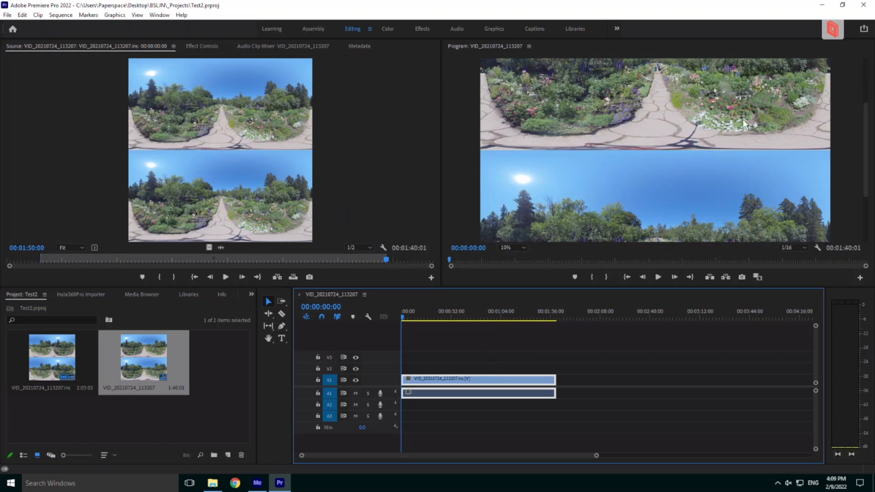
Enable VR Video display in the Program monitor and turn the view to look along the garden path
{"action": "left_click_drag", "start_coordinate": [867, 167], "coordinate": [865, 92]}
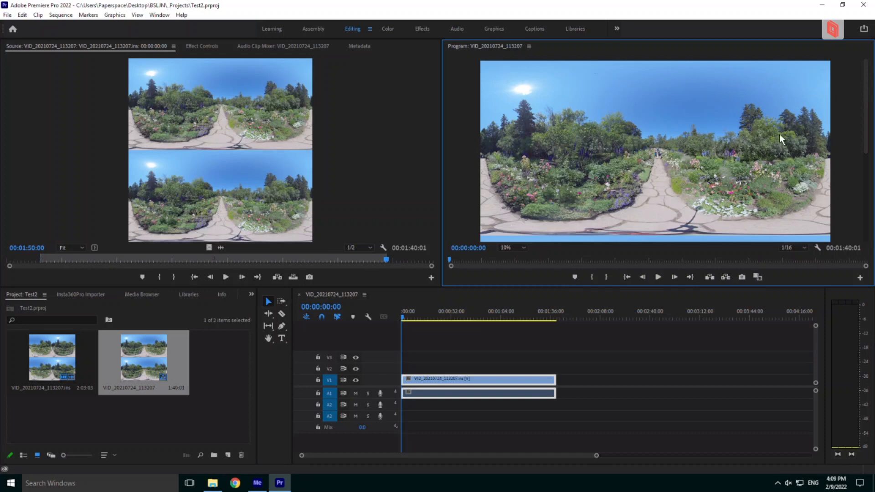
{"action": "right_click", "coordinate": [684, 103]}
{"action": "mouse_move", "coordinate": [727, 370]}
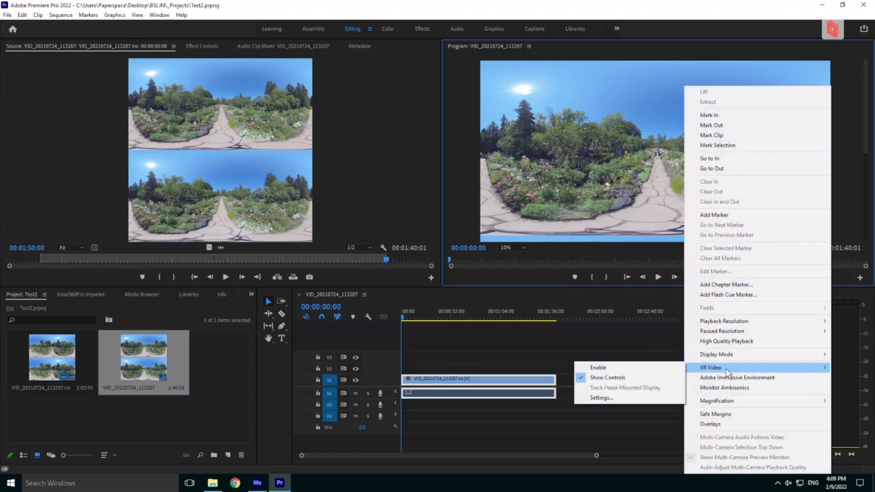
{"action": "left_click", "coordinate": [605, 368]}
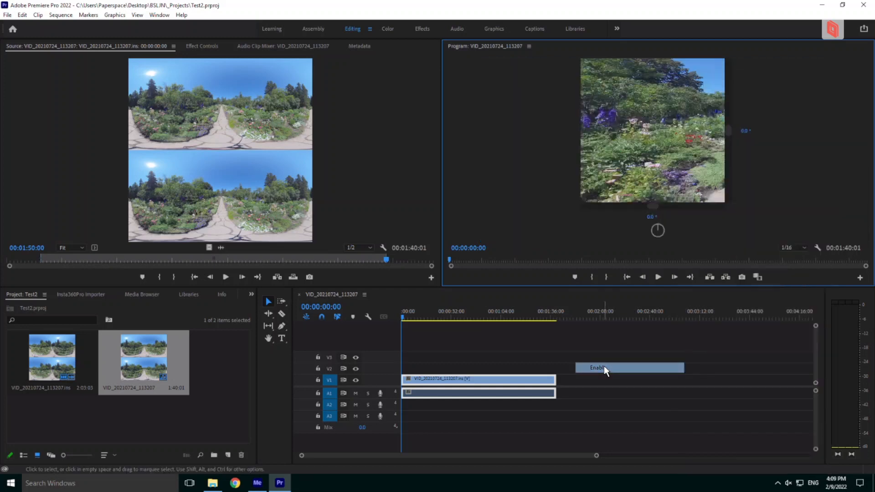
{"action": "left_click_drag", "start_coordinate": [689, 146], "coordinate": [640, 128]}
Set the horizontal monitor view in the VR Video settings to 180° and adjust the viewing direction in the Program monitor
{"action": "right_click", "coordinate": [639, 132]}
{"action": "mouse_move", "coordinate": [693, 369]}
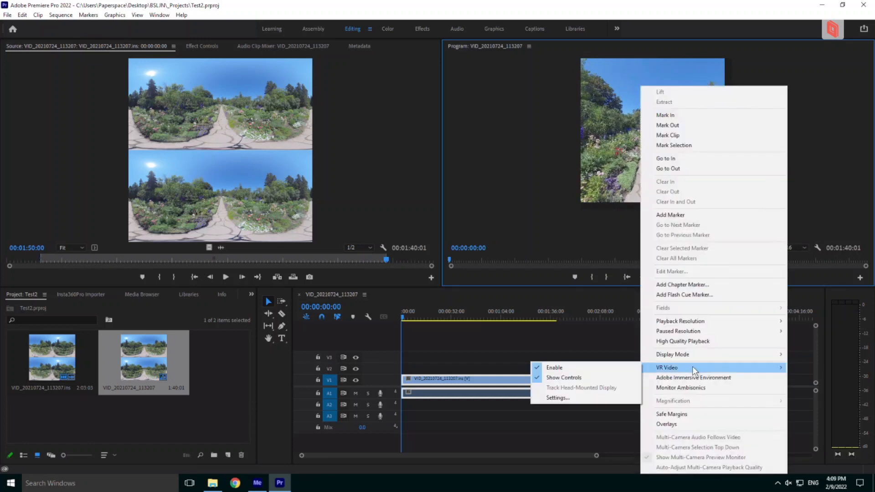
{"action": "left_click", "coordinate": [555, 398]}
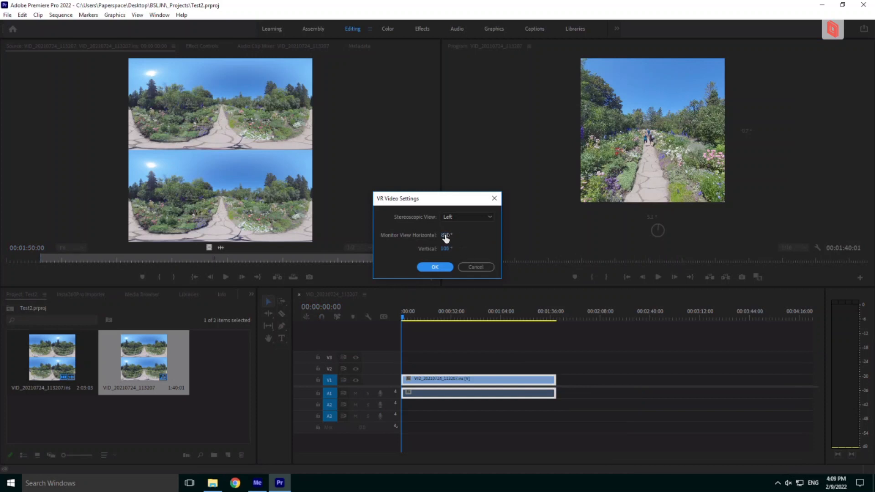
{"action": "left_click_drag", "start_coordinate": [446, 238], "coordinate": [514, 237]}
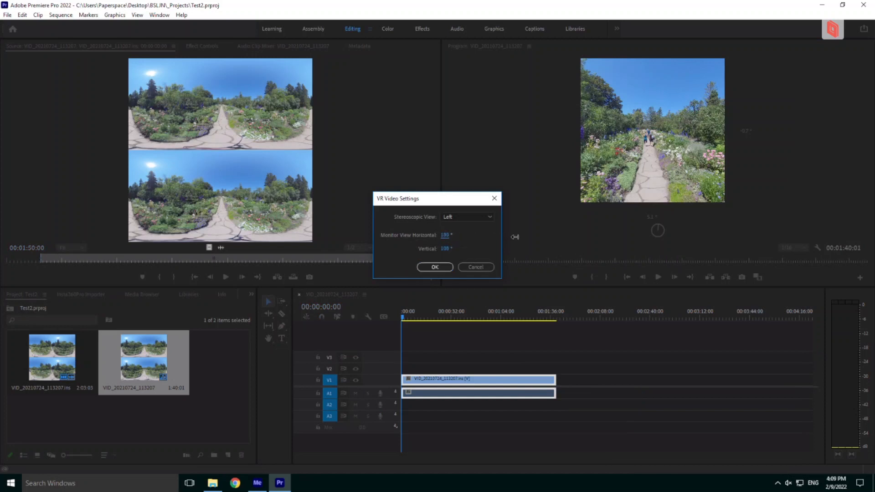
{"action": "left_click", "coordinate": [436, 267]}
{"action": "mouse_move", "coordinate": [681, 158]}
{"action": "left_mouse_down"}
{"action": "mouse_move", "coordinate": [703, 143]}
{"action": "mouse_move", "coordinate": [697, 130]}
{"action": "mouse_move", "coordinate": [662, 135]}
{"action": "mouse_move", "coordinate": [671, 147]}
{"action": "left_mouse_up"}
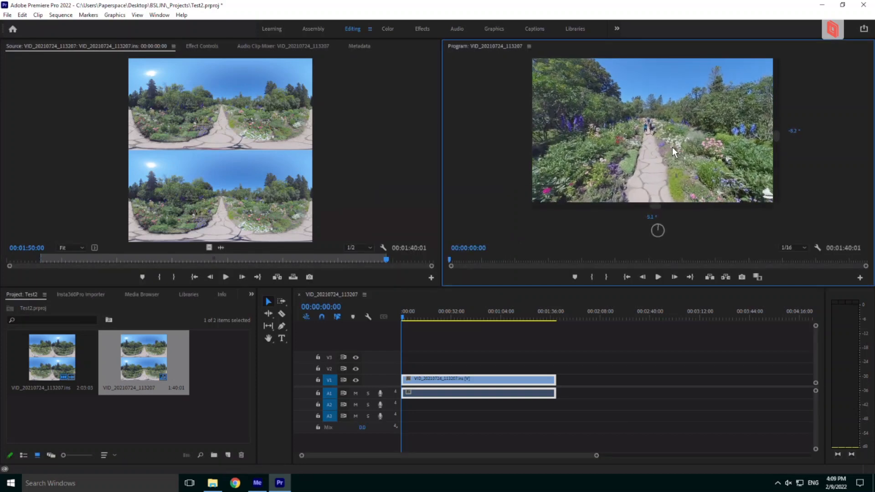
Turn off VR Video display, show the upper eye's image in the Program monitor and widen that monitor
{"action": "right_click", "coordinate": [731, 123]}
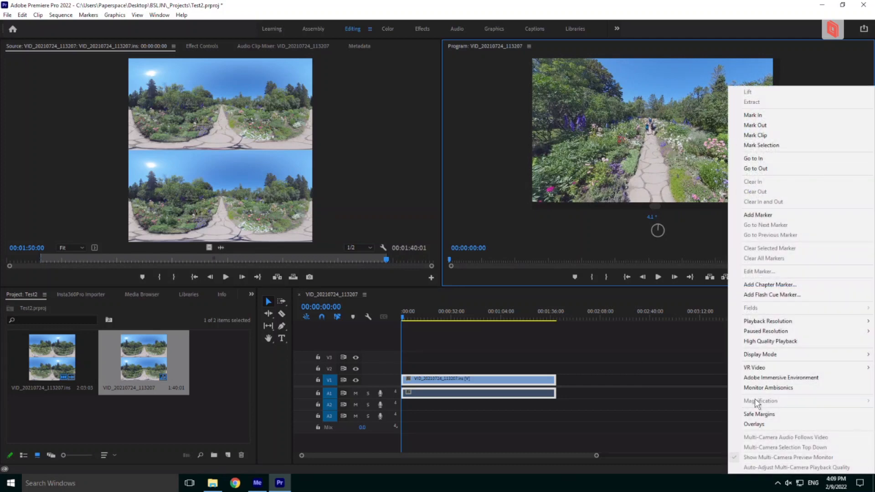
{"action": "mouse_move", "coordinate": [756, 367]}
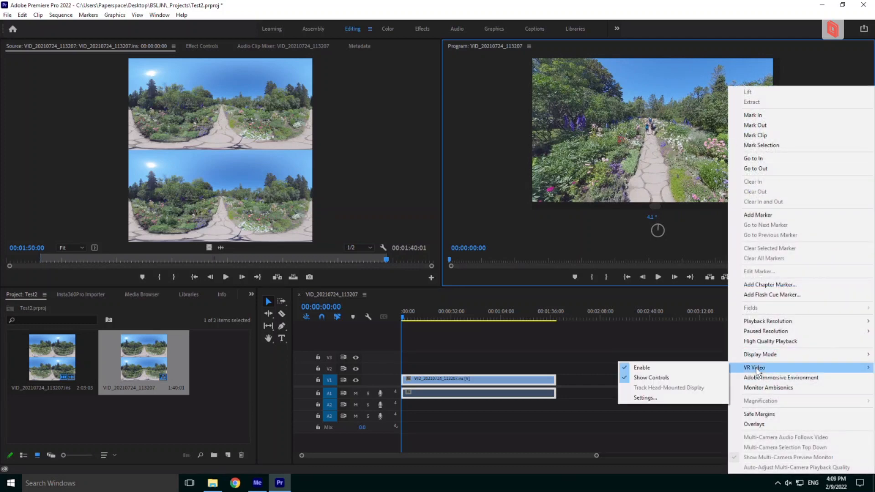
{"action": "left_click", "coordinate": [643, 370]}
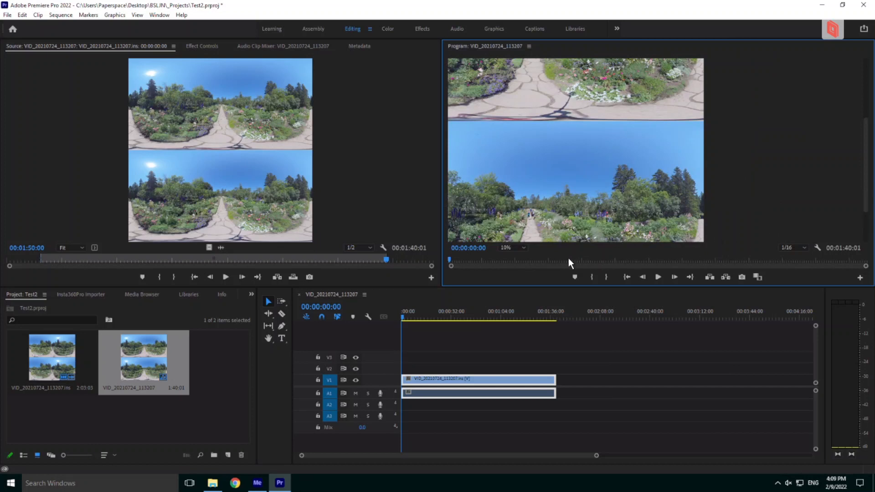
{"action": "left_click_drag", "start_coordinate": [865, 141], "coordinate": [870, 52]}
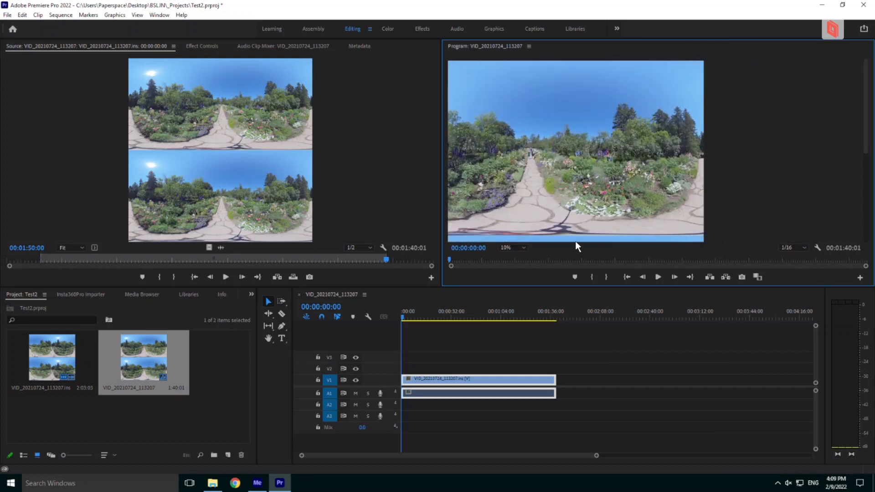
{"action": "left_click", "coordinate": [458, 378]}
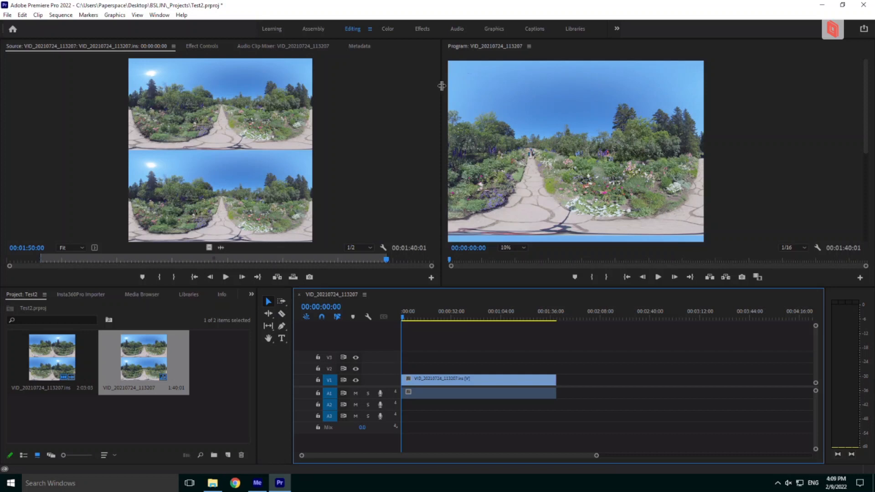
{"action": "left_click_drag", "start_coordinate": [442, 86], "coordinate": [398, 86]}
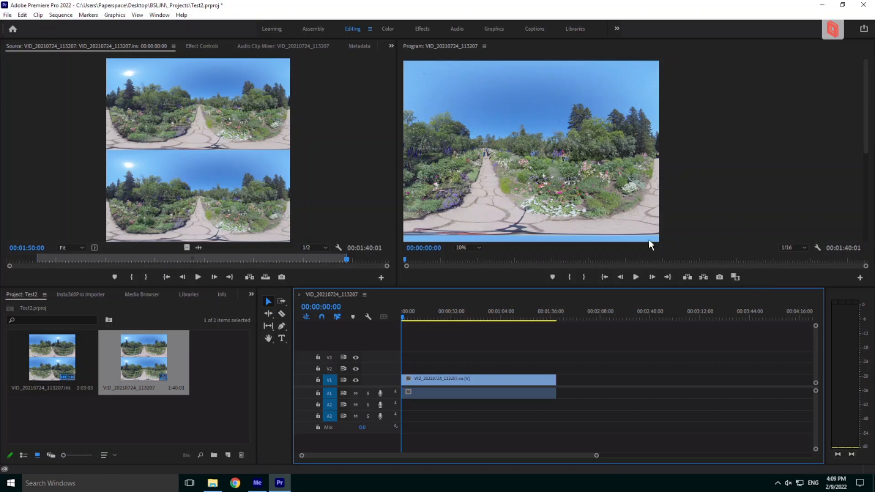
Play the start of the sequence briefly and open the timeline clip in the Source monitor
{"action": "left_click", "coordinate": [716, 176]}
{"action": "key", "text": "space"}
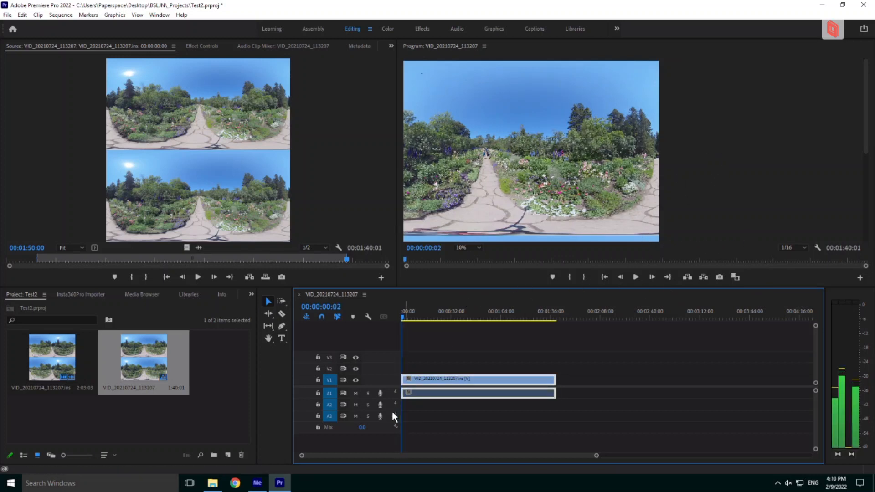
{"action": "left_click", "coordinate": [152, 362]}
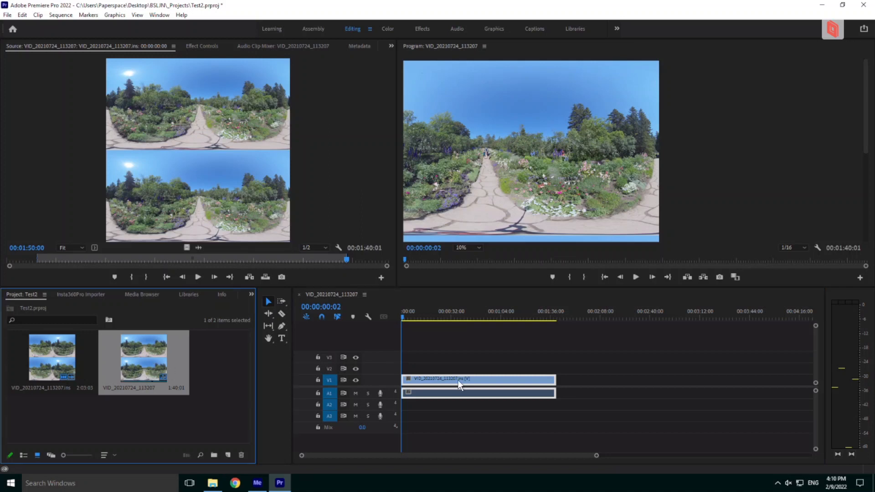
{"action": "left_click", "coordinate": [458, 381]}
{"action": "double_click", "coordinate": [472, 381]}
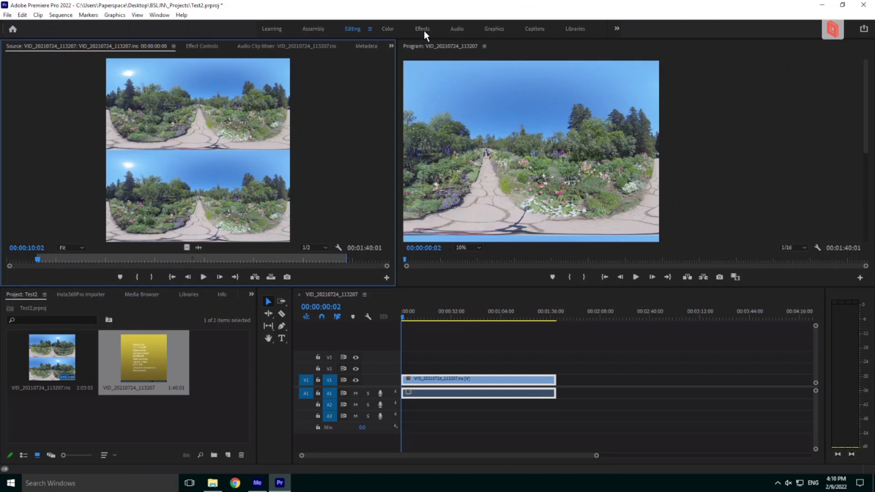
Return to the Editing workspace and scrub the sequence playhead to 00:00:51:00
{"action": "left_click", "coordinate": [452, 30]}
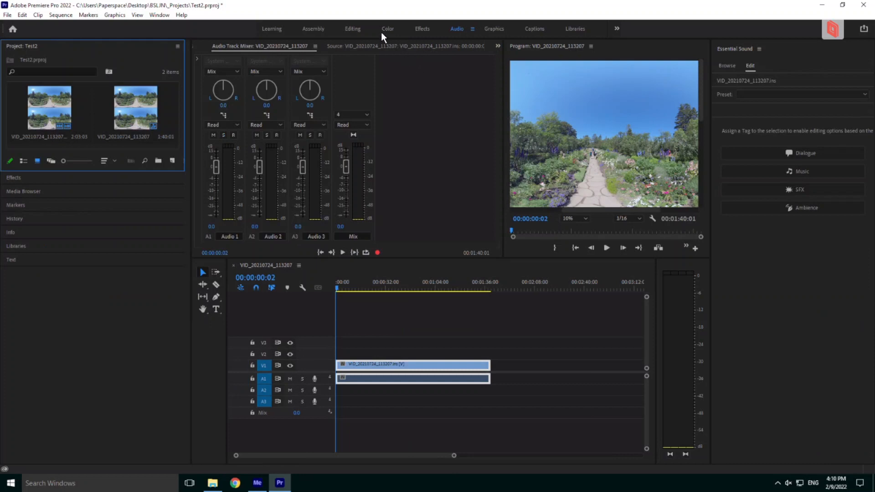
{"action": "left_click", "coordinate": [351, 29]}
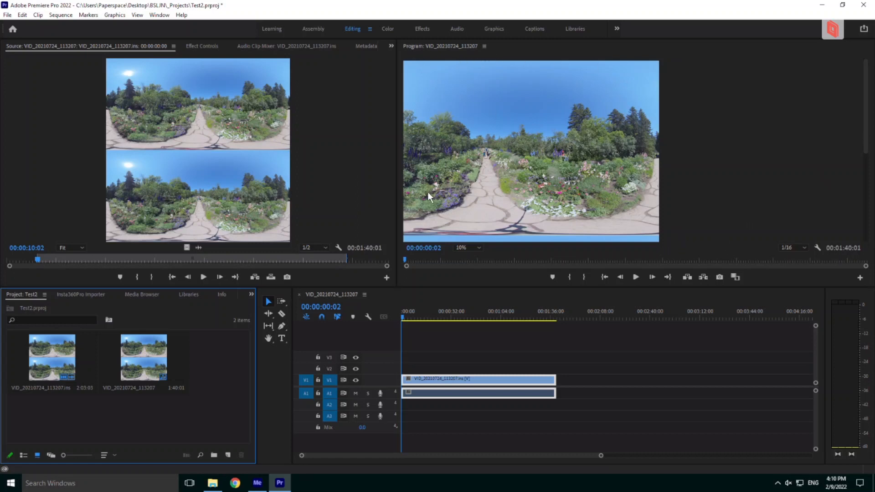
{"action": "left_click", "coordinate": [404, 259]}
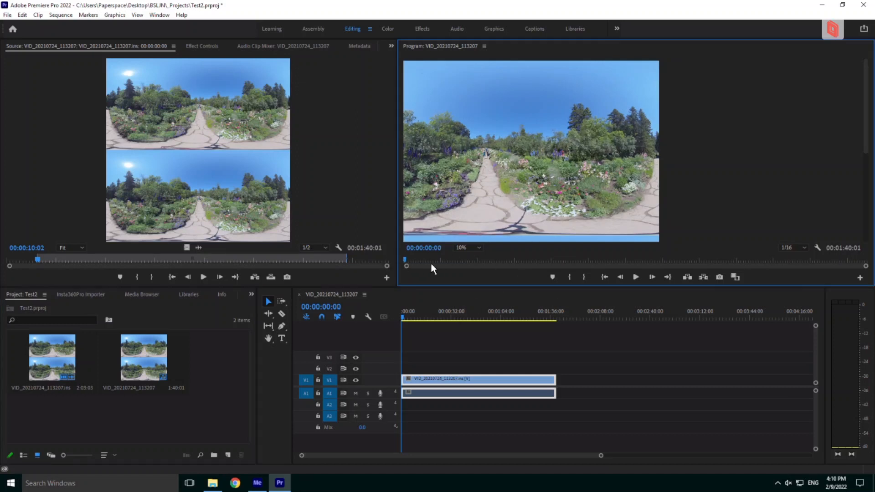
{"action": "left_click_drag", "start_coordinate": [406, 257], "coordinate": [603, 262]}
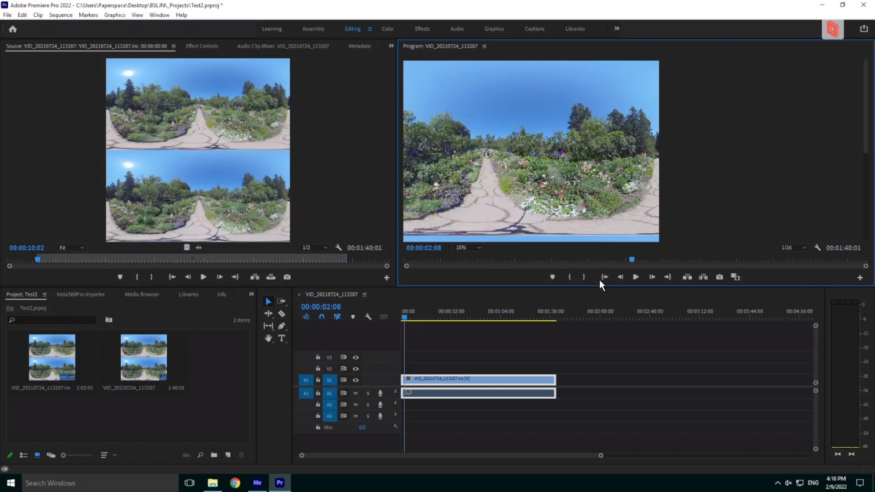
{"action": "left_click_drag", "start_coordinate": [405, 315], "coordinate": [480, 319]}
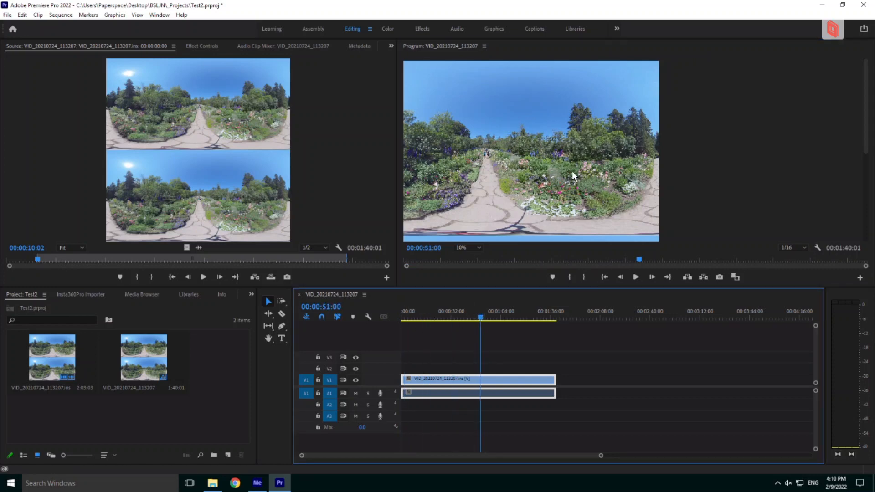
Apply Lumetri Color's automatic tone correction to the timeline clip in the Color workspace and save the project
{"action": "left_click", "coordinate": [388, 29]}
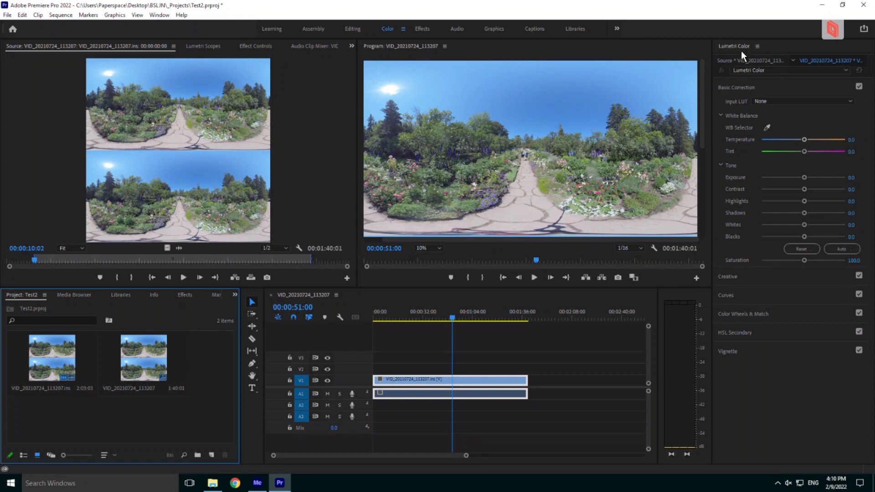
{"action": "left_click", "coordinate": [841, 249]}
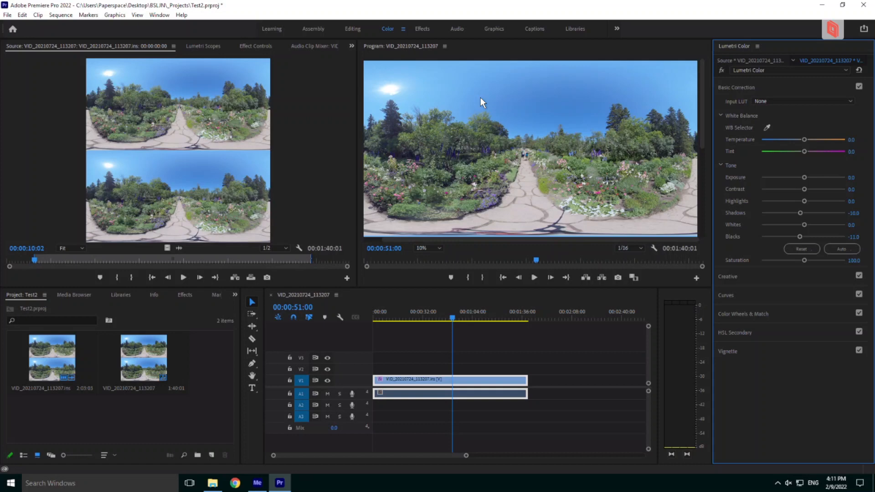
{"action": "key", "text": "ctrl+s"}
Switch to the Audio workspace, hide the output of video track V1 and play the sequence from the start
{"action": "left_click", "coordinate": [457, 29]}
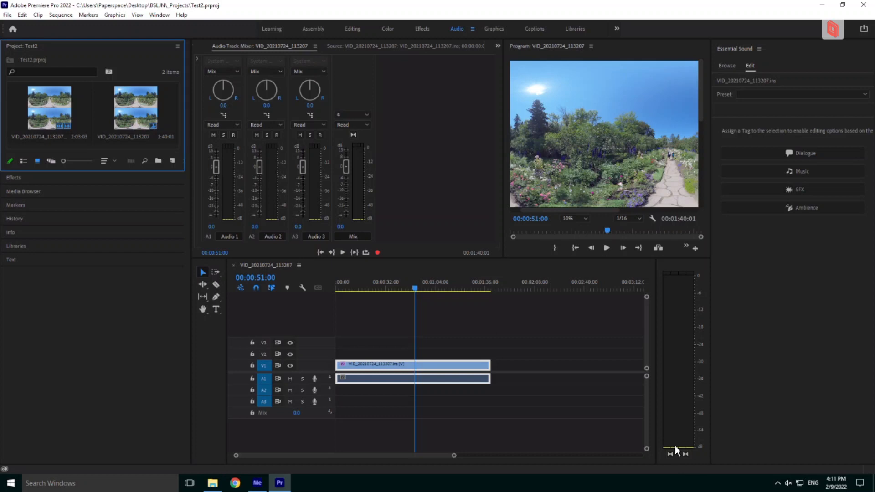
{"action": "left_click_drag", "start_coordinate": [414, 286], "coordinate": [336, 285]}
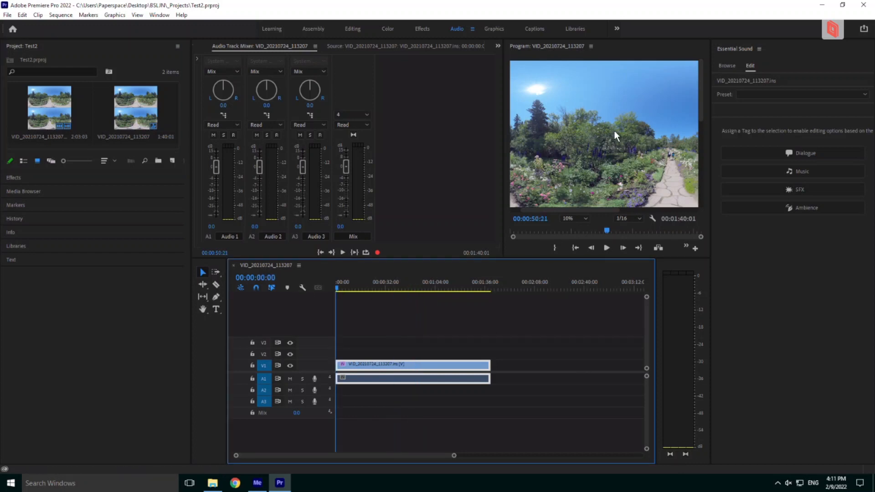
{"action": "left_click", "coordinate": [290, 365]}
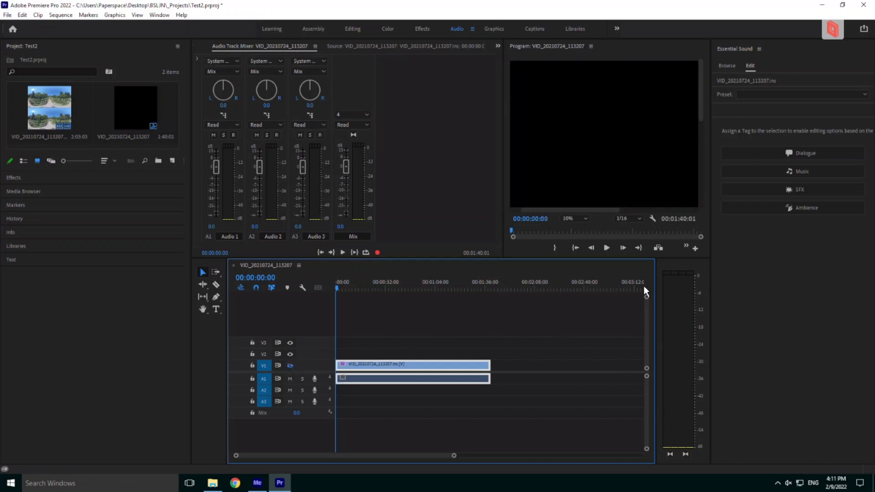
{"action": "left_click", "coordinate": [607, 247]}
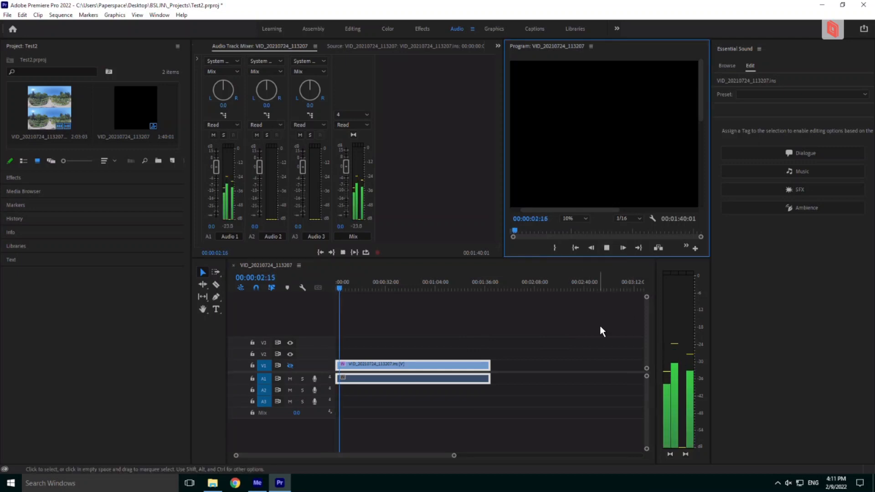
Try Dynamic Peaks on the audio meters during playback, restore Static Peaks and stop the playback
{"action": "right_click", "coordinate": [681, 313]}
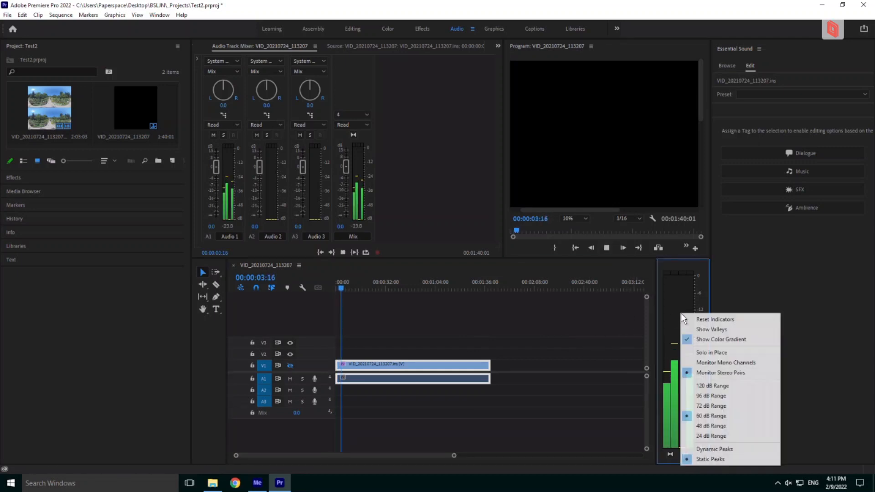
{"action": "left_click", "coordinate": [706, 450]}
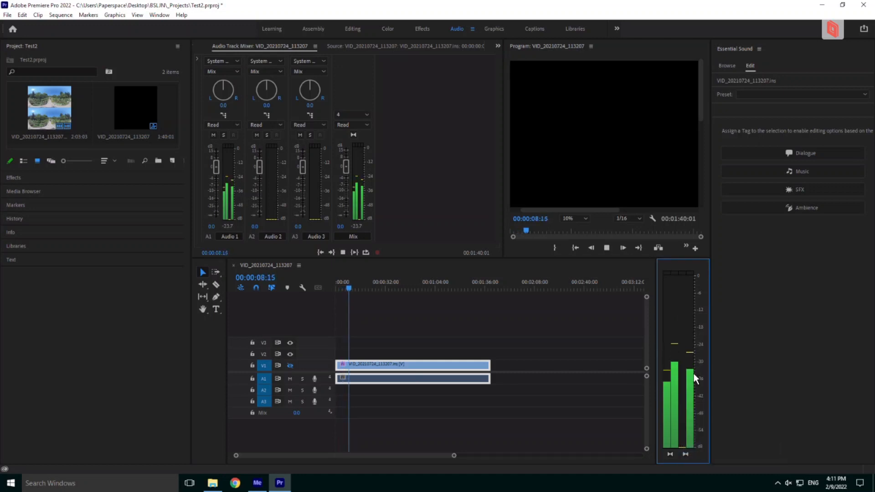
{"action": "right_click", "coordinate": [677, 307]}
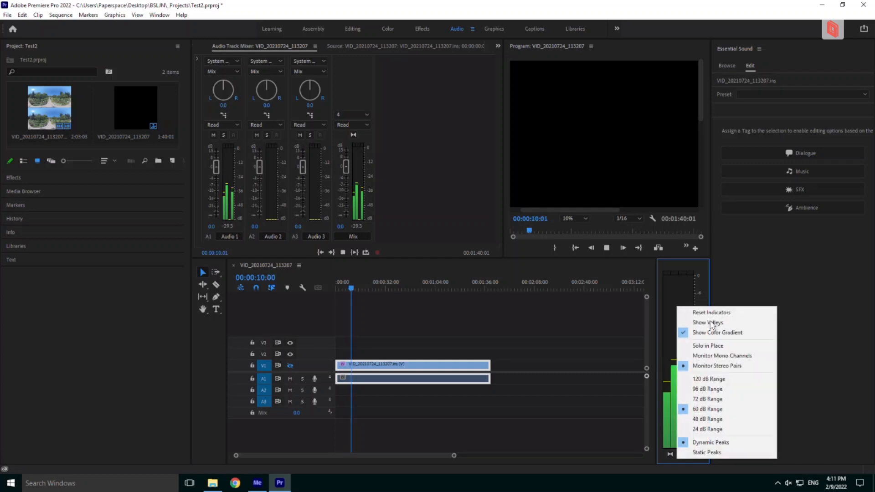
{"action": "left_click", "coordinate": [705, 452]}
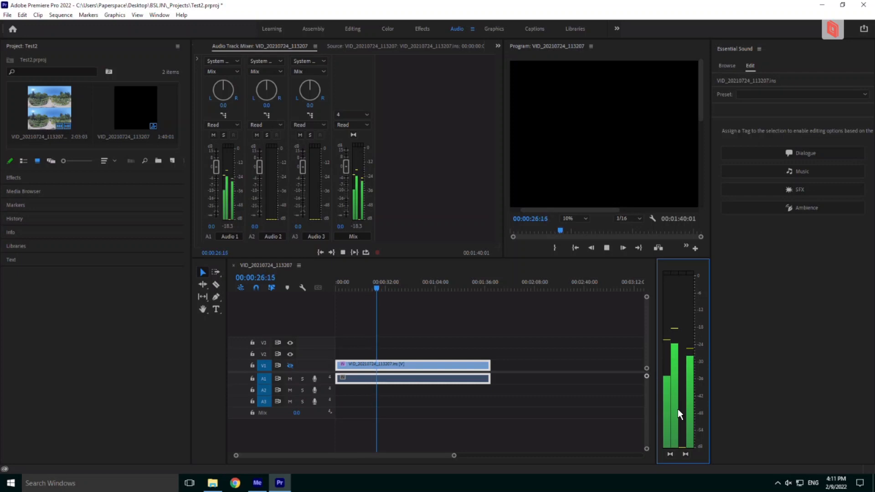
{"action": "left_click", "coordinate": [605, 247]}
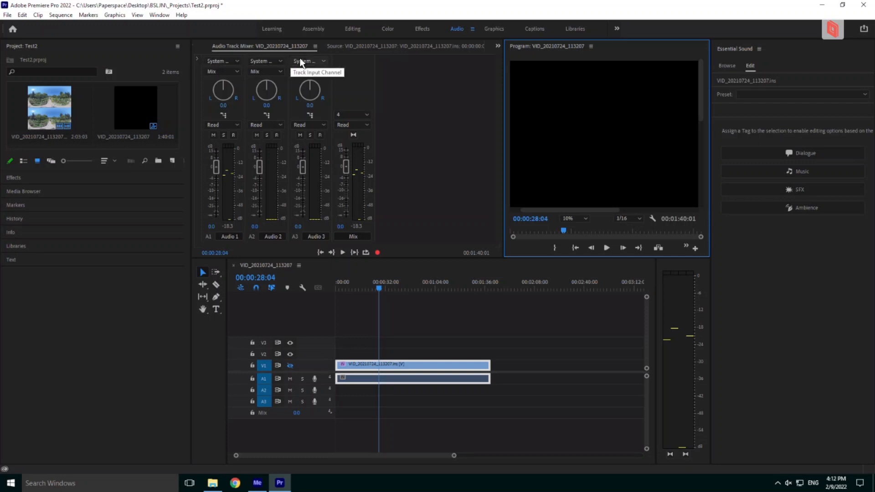
Expand the effects section of the Audio Track Mixer and add Noise Makers' AmbiLimiterHD VST effect to the Mix track
{"action": "left_click", "coordinate": [197, 58]}
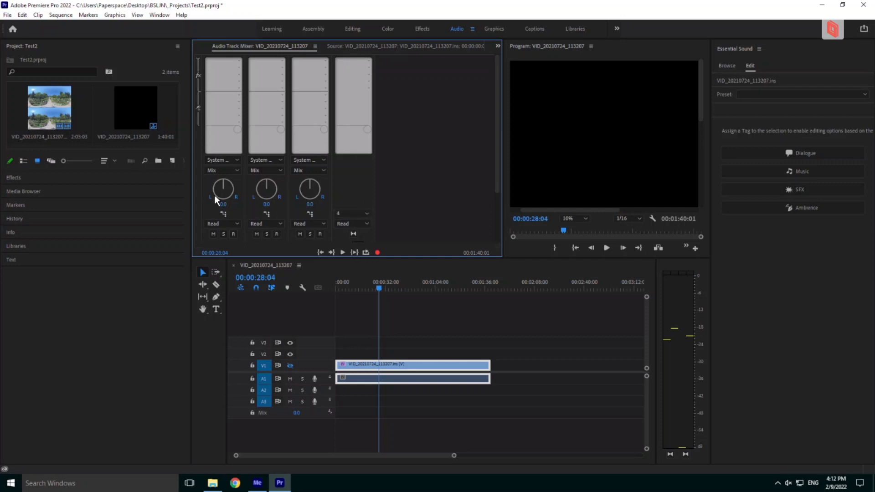
{"action": "left_click", "coordinate": [368, 74]}
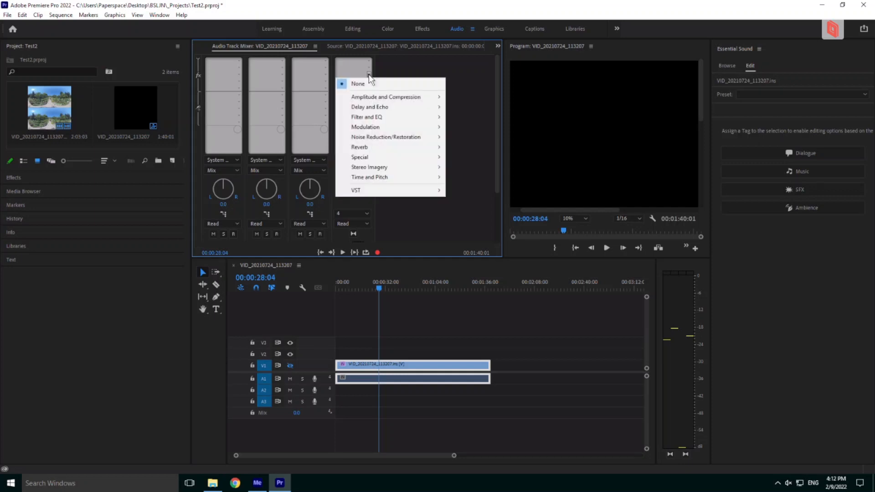
{"action": "mouse_move", "coordinate": [386, 188]}
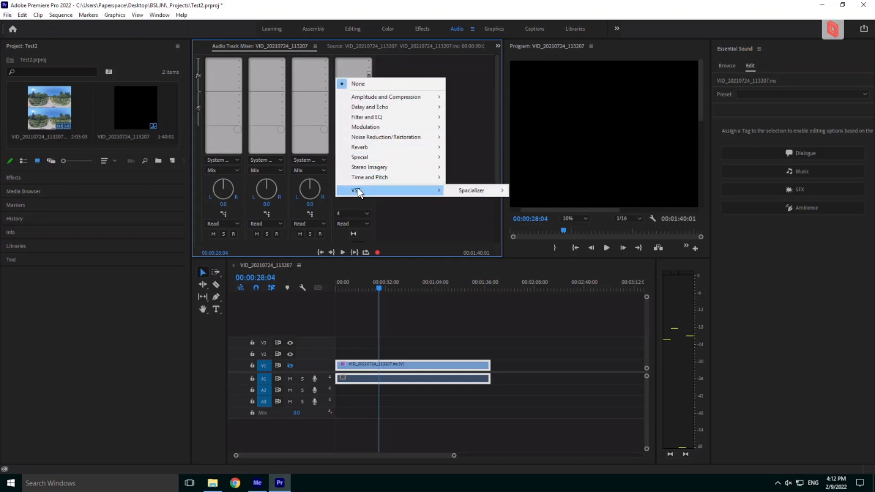
{"action": "mouse_move", "coordinate": [476, 189]}
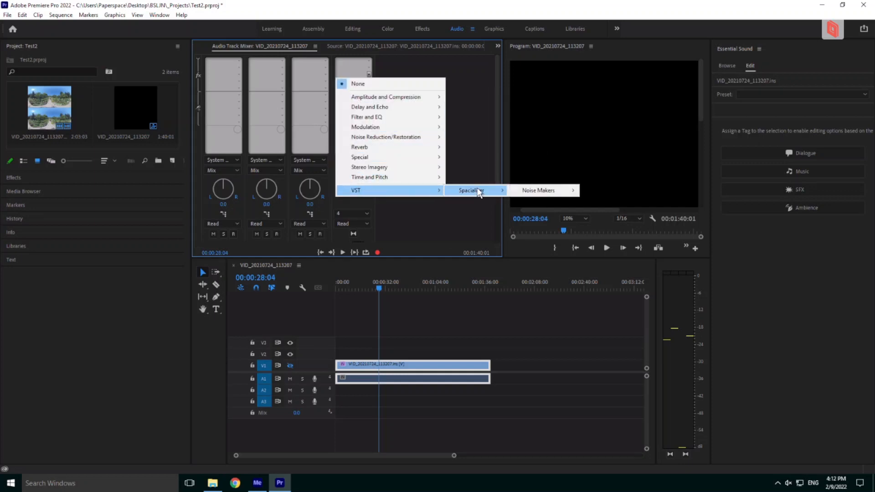
{"action": "mouse_move", "coordinate": [532, 191]}
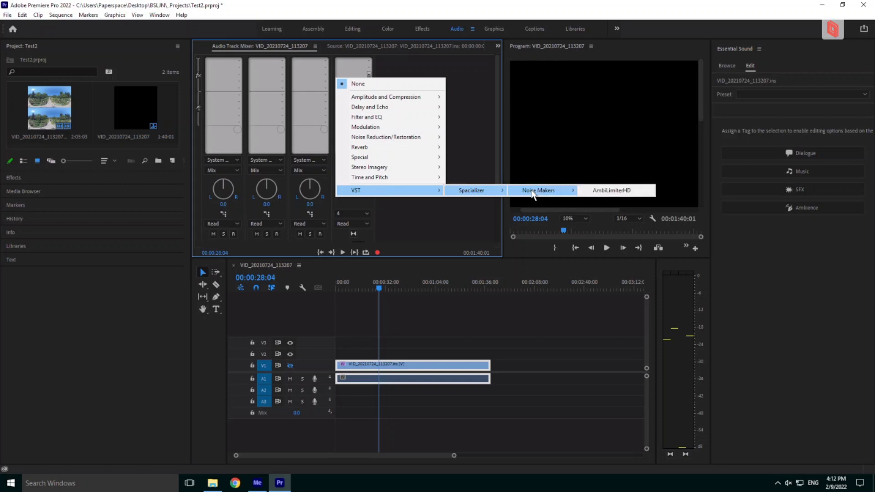
{"action": "left_click", "coordinate": [617, 190]}
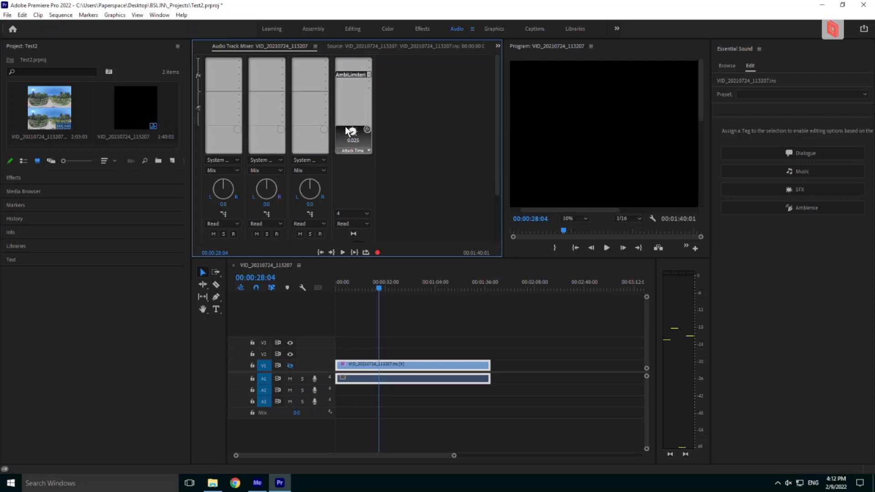
Lower the maximum peak output in the Mix track's AmbiLimiterHD effect
{"action": "double_click", "coordinate": [352, 74]}
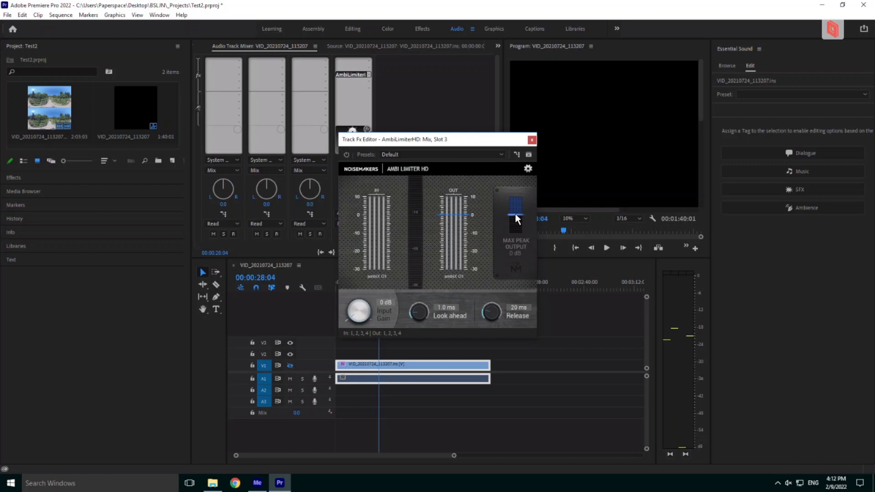
{"action": "left_click_drag", "start_coordinate": [515, 214], "coordinate": [514, 226]}
{"action": "left_click", "coordinate": [531, 139]}
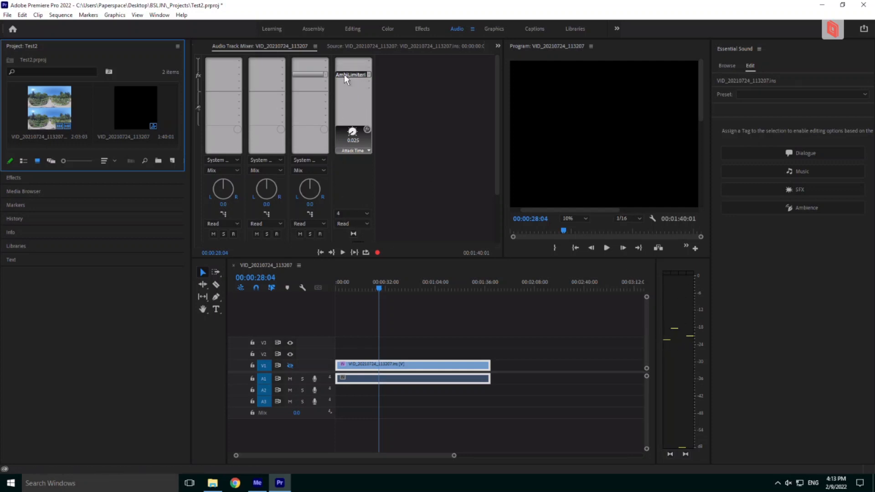
Add the Amplify effect to the Mix track's first effect slot and apply its +3dB Boost preset
{"action": "left_click", "coordinate": [369, 61]}
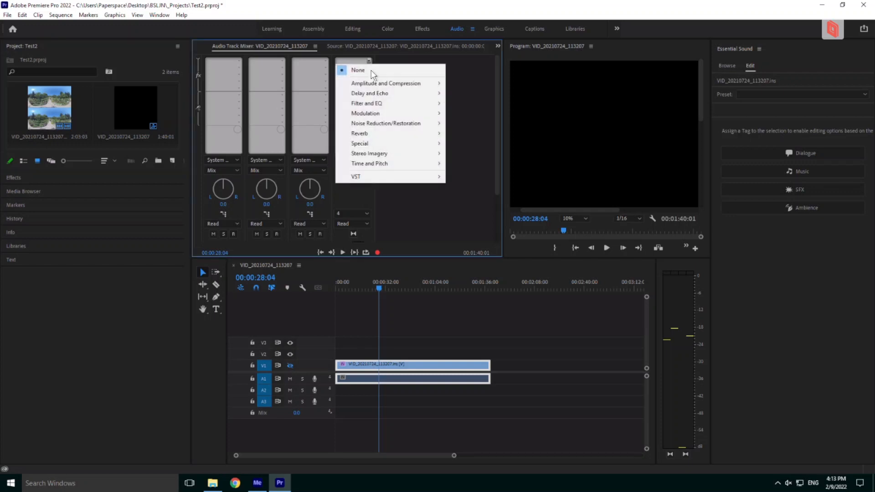
{"action": "mouse_move", "coordinate": [390, 82]}
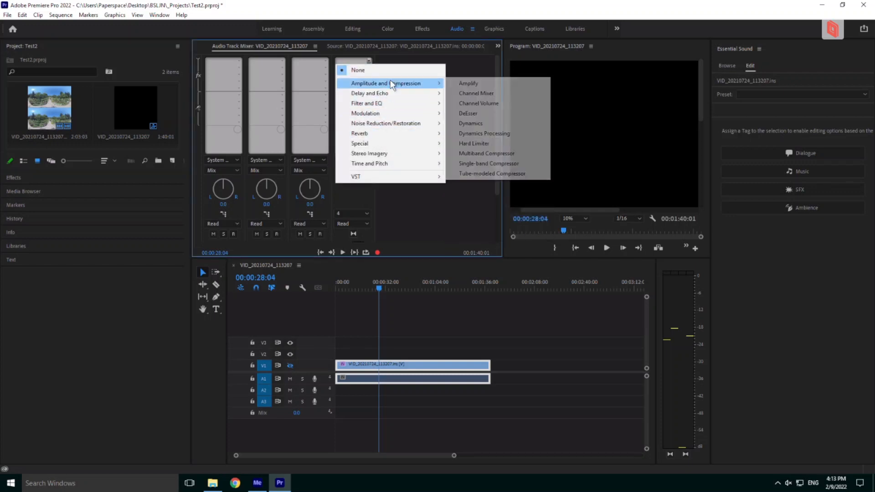
{"action": "left_click", "coordinate": [463, 83]}
{"action": "double_click", "coordinate": [345, 61]}
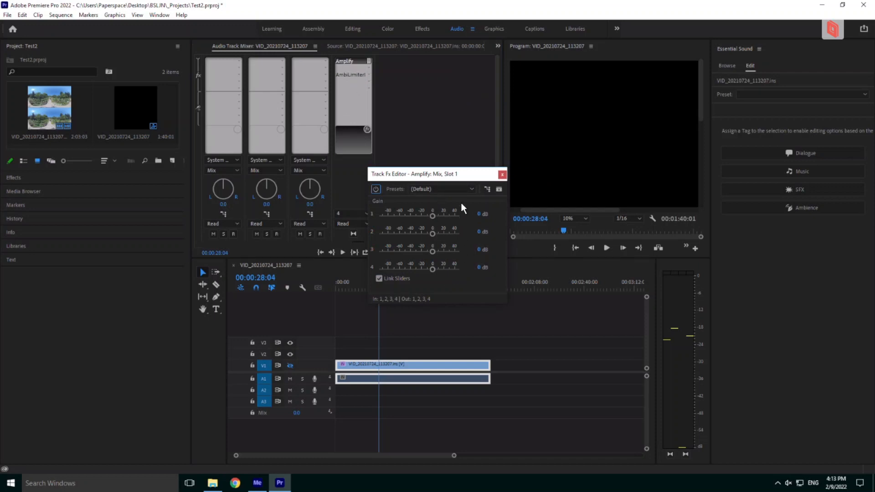
{"action": "left_click", "coordinate": [470, 189]}
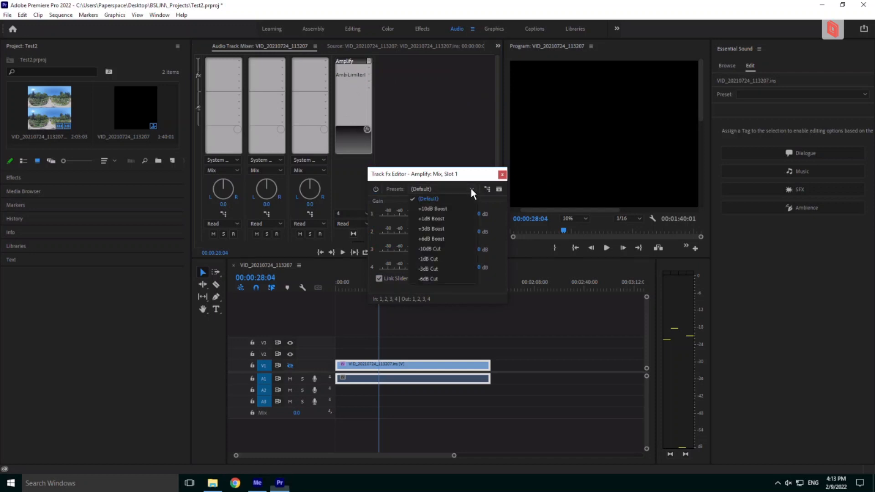
{"action": "left_click", "coordinate": [434, 229]}
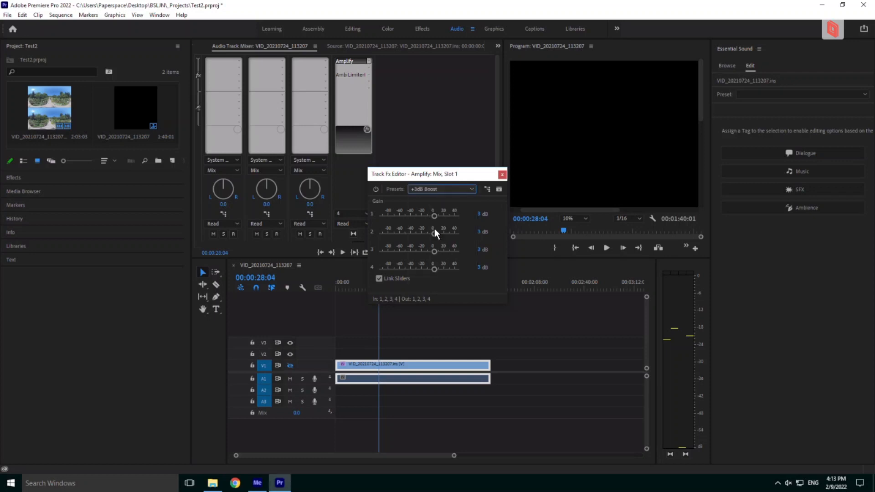
{"action": "left_click", "coordinate": [502, 174]}
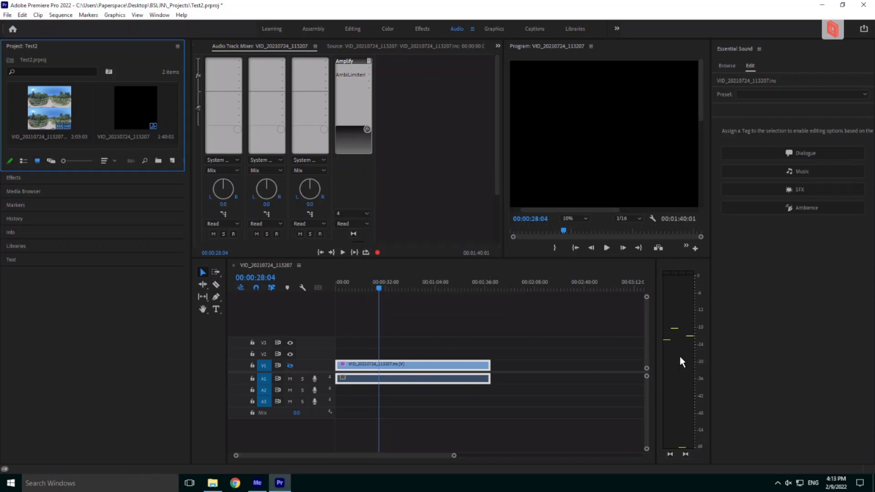
Play the sequence and change the Mix track's Amplify preset to +6dB Boost during playback
{"action": "left_click", "coordinate": [607, 249]}
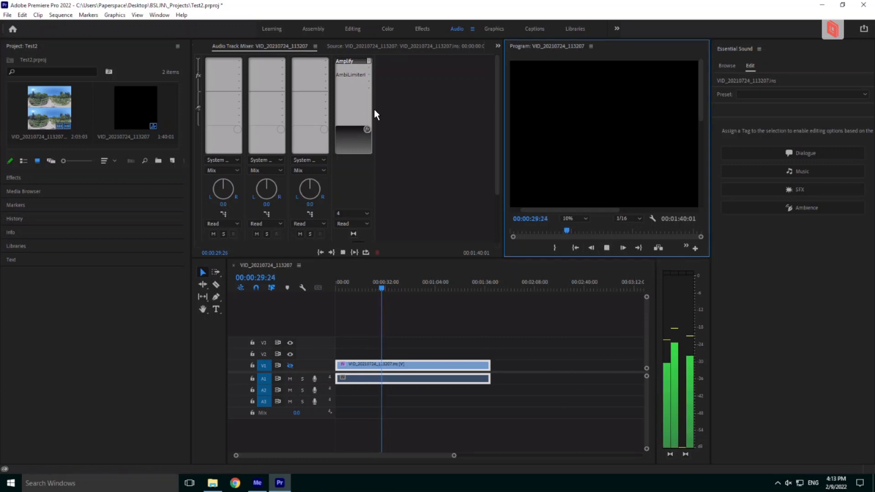
{"action": "left_click", "coordinate": [352, 61]}
{"action": "double_click", "coordinate": [352, 61]}
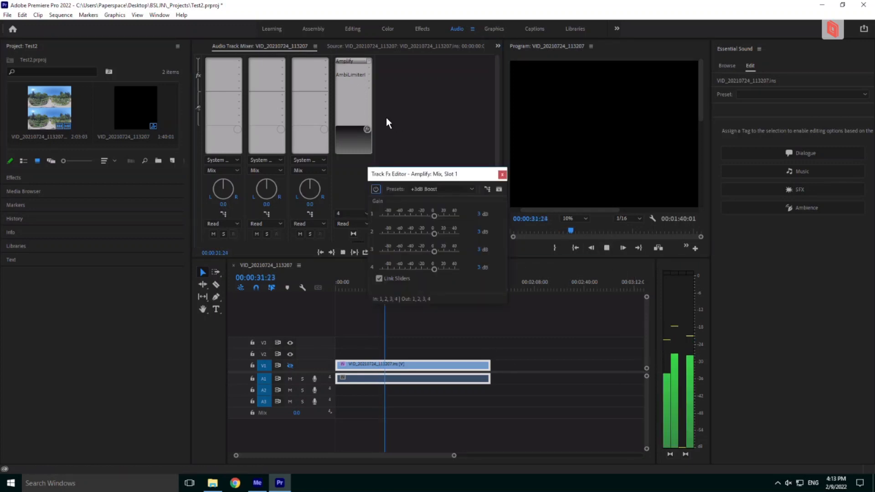
{"action": "left_click", "coordinate": [446, 189]}
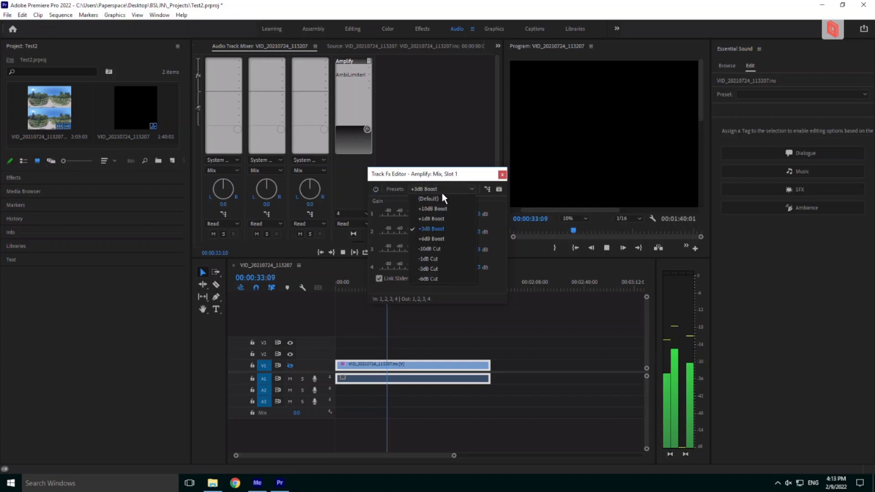
{"action": "left_click", "coordinate": [429, 238]}
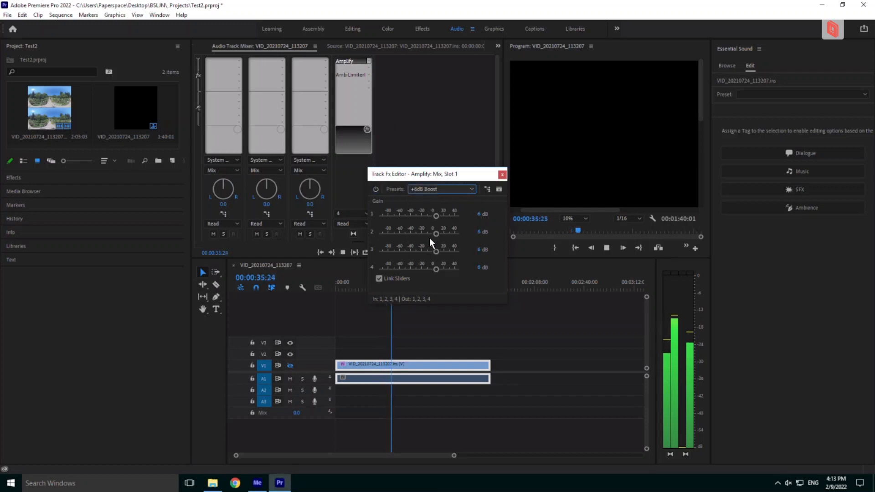
Try Amplify's +10dB Boost preset, return to +6dB Boost and stop the playback
{"action": "left_click", "coordinate": [468, 189]}
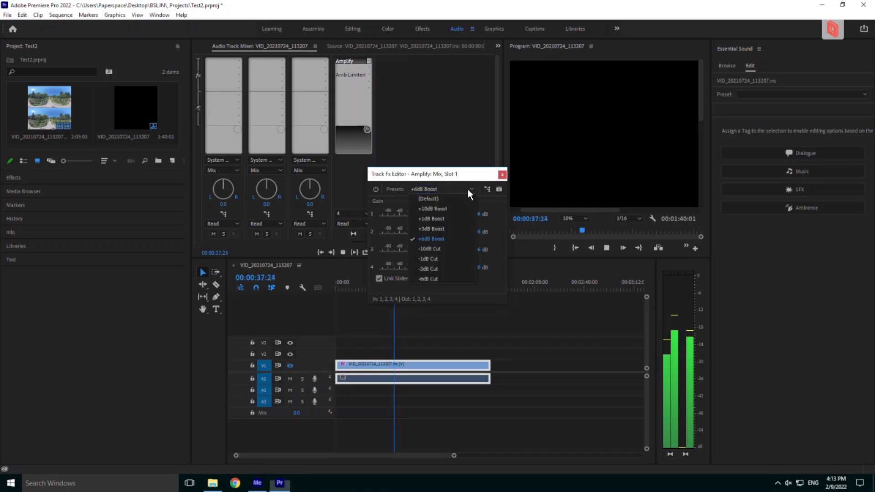
{"action": "left_click", "coordinate": [432, 209]}
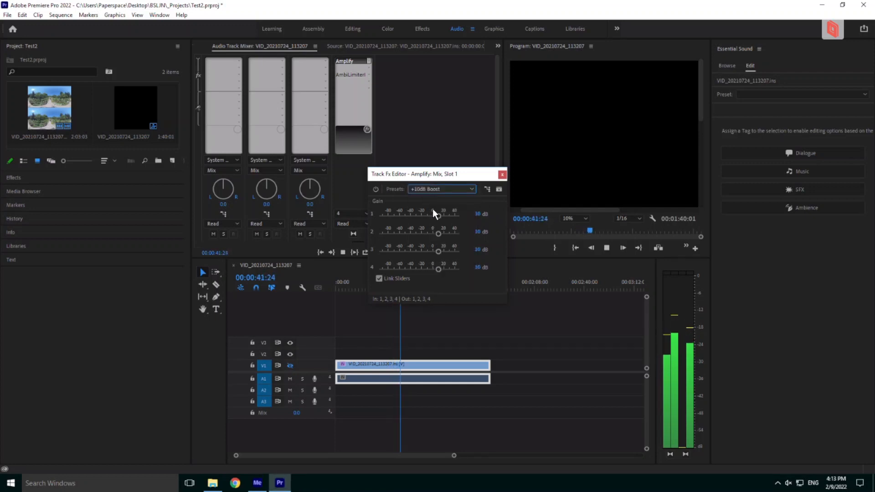
{"action": "left_click", "coordinate": [471, 190]}
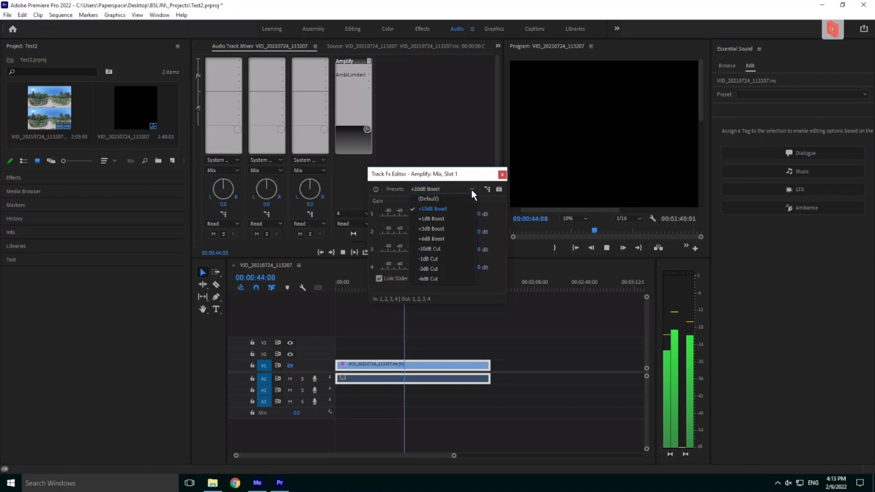
{"action": "left_click", "coordinate": [429, 237]}
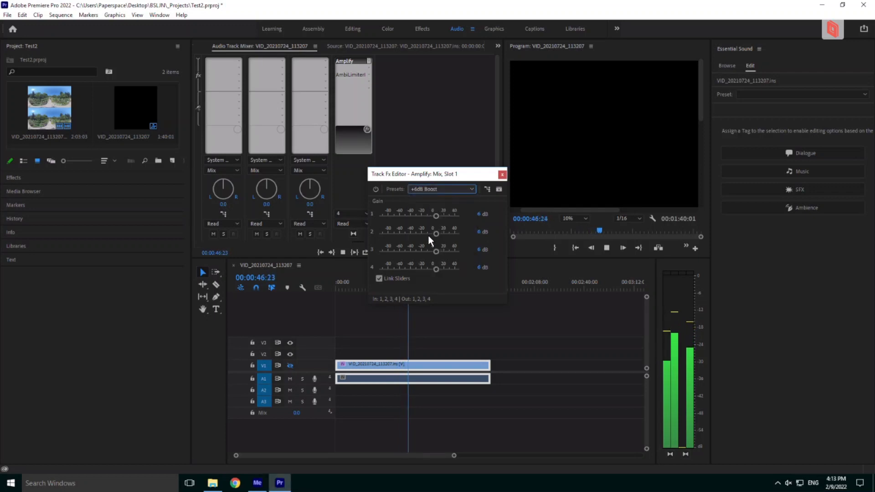
{"action": "left_click", "coordinate": [501, 174]}
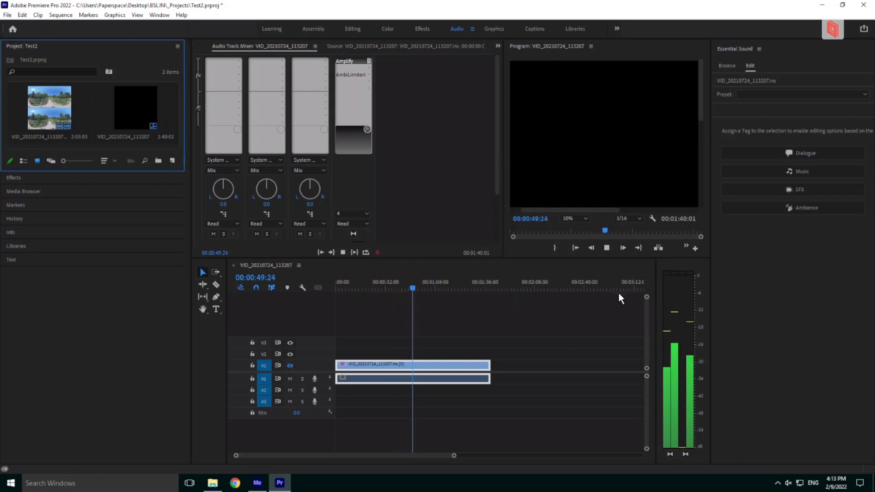
{"action": "left_click", "coordinate": [607, 248]}
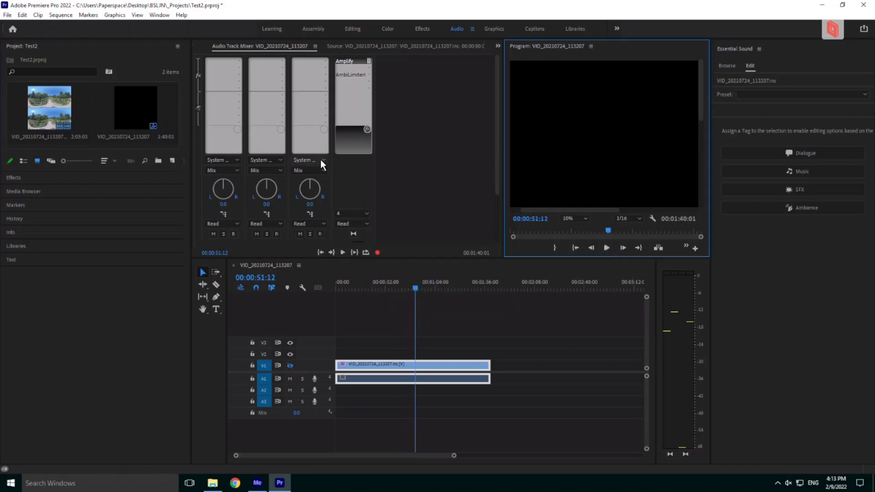
Add the DeNoise effect to the Mix track between Amplify and AmbiLimiterHD and set its amount to 20%
{"action": "left_click", "coordinate": [369, 67]}
{"action": "mouse_move", "coordinate": [382, 139]}
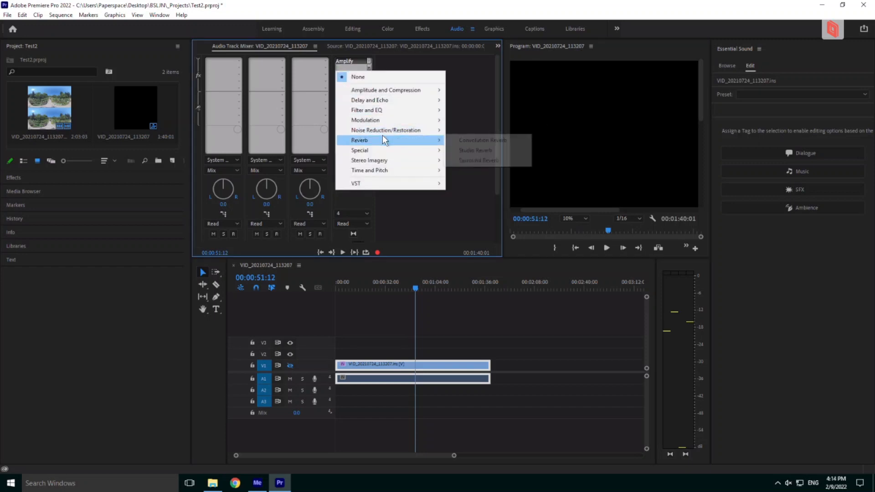
{"action": "left_click", "coordinate": [472, 150]}
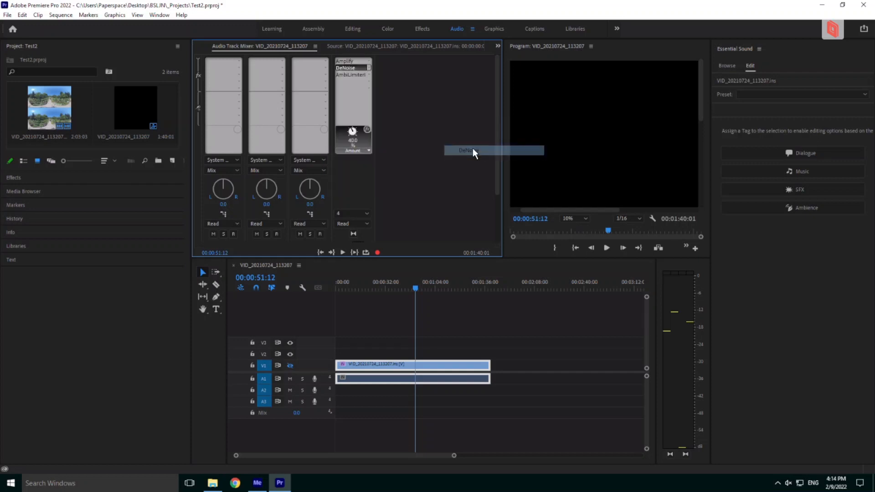
{"action": "double_click", "coordinate": [348, 67]}
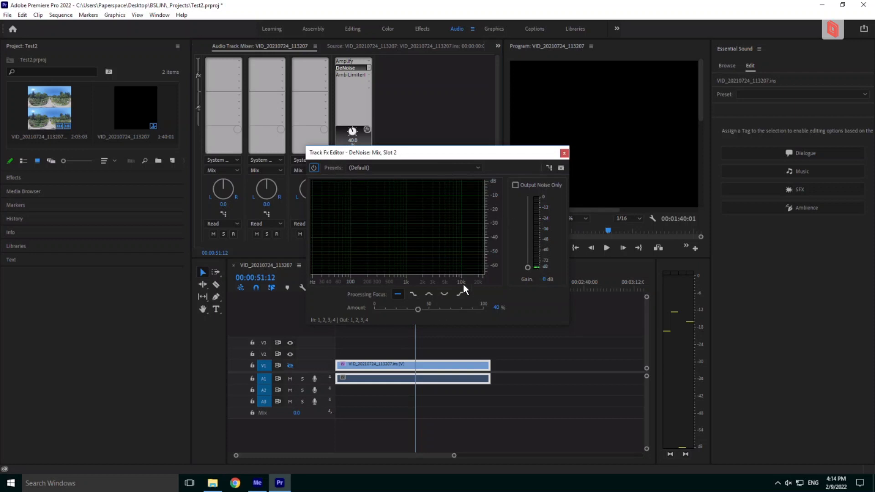
{"action": "left_click_drag", "start_coordinate": [452, 153], "coordinate": [428, 153]}
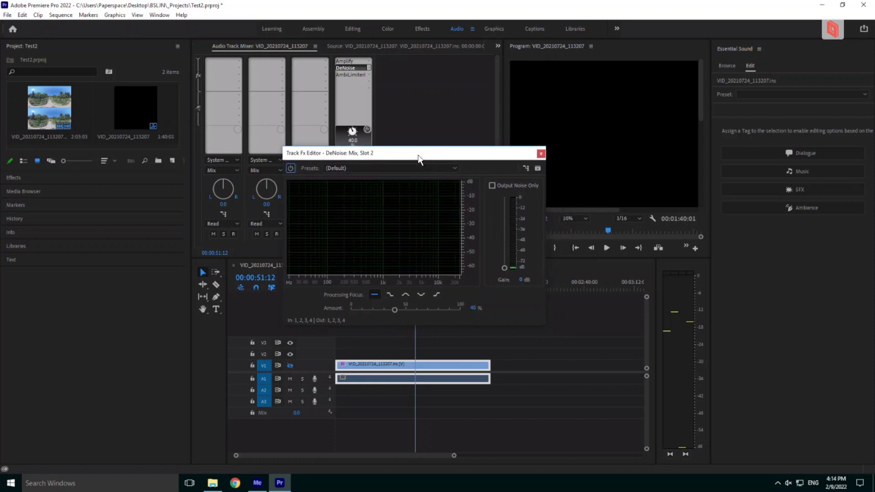
{"action": "left_click", "coordinate": [395, 168]}
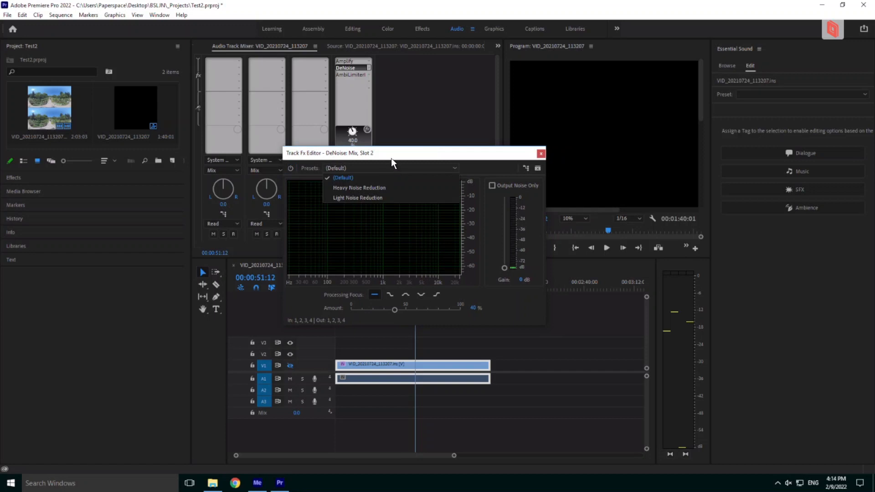
{"action": "left_click", "coordinate": [391, 169]}
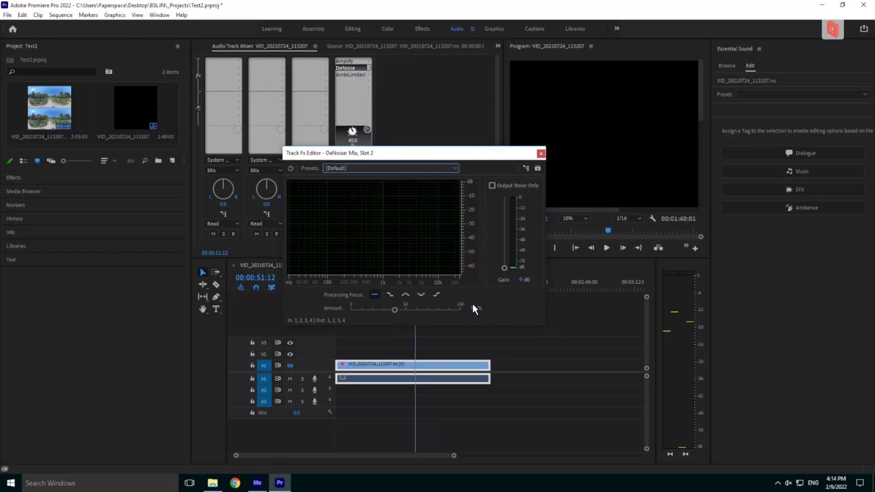
{"action": "left_click_drag", "start_coordinate": [394, 310], "coordinate": [374, 310]}
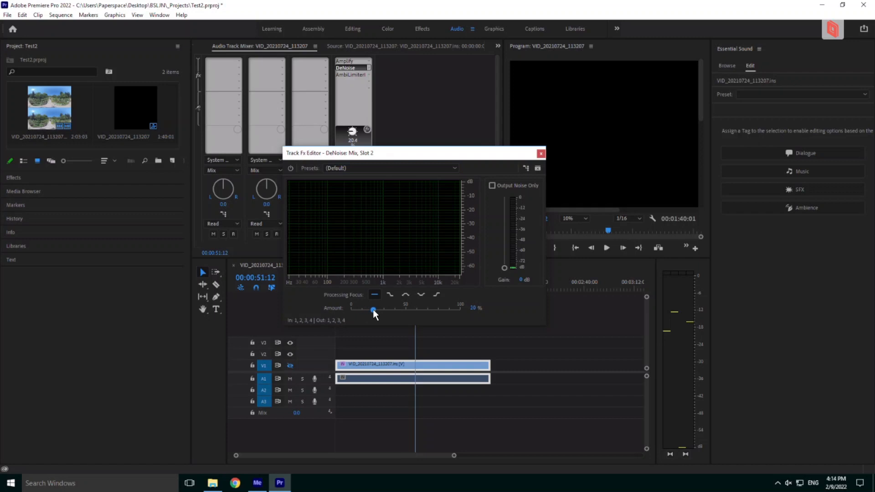
During playback, toggle DeNoise to compare its effect, set its processing focus to lower frequencies and stop the playback
{"action": "left_click", "coordinate": [606, 247]}
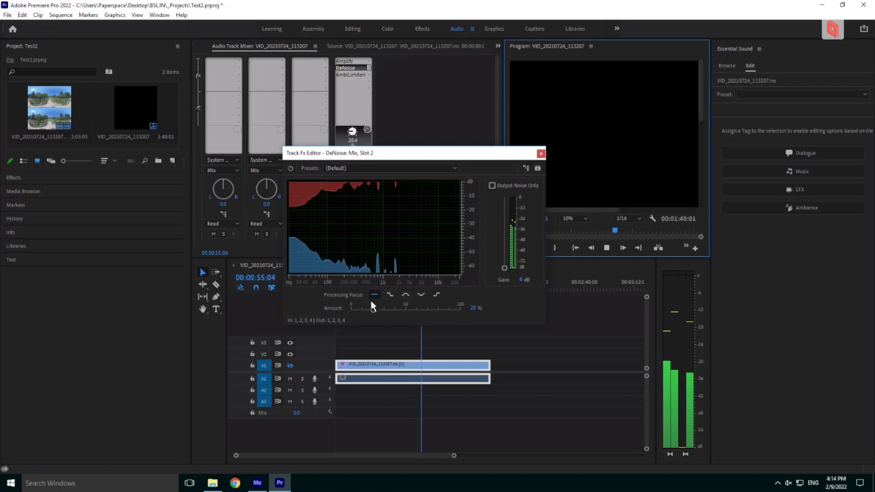
{"action": "left_click", "coordinate": [291, 168]}
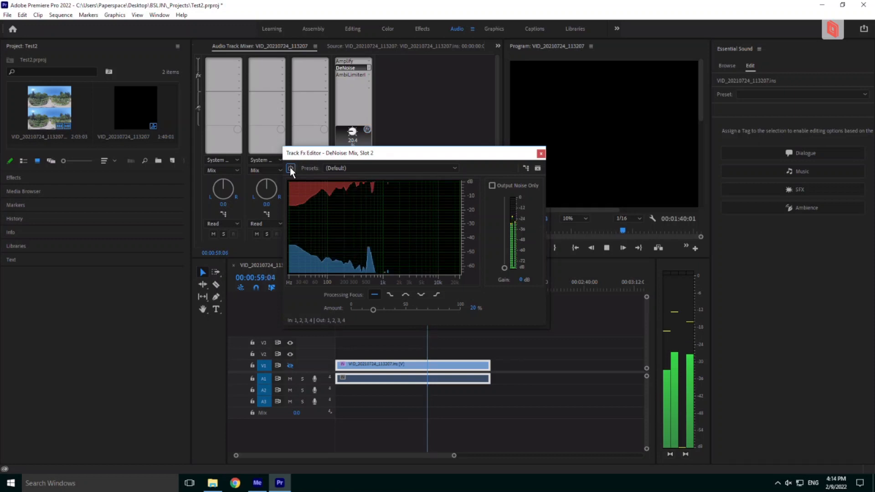
{"action": "left_click", "coordinate": [389, 295]}
{"action": "left_click", "coordinate": [389, 294]}
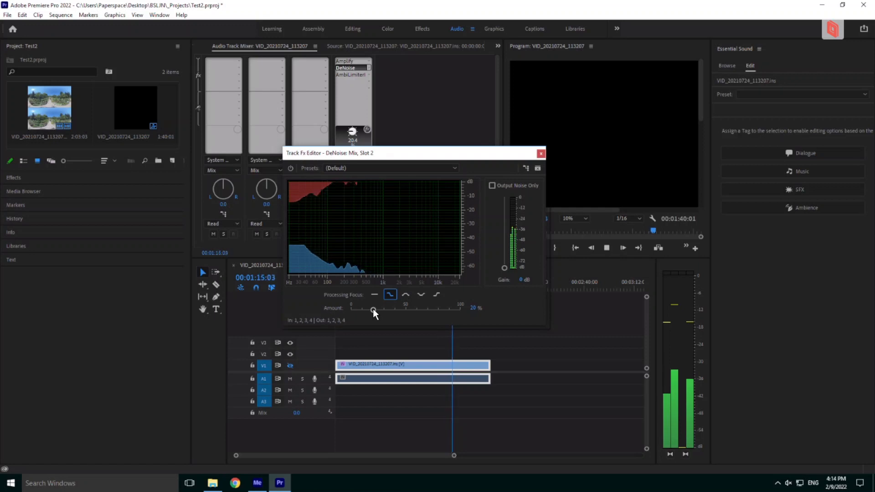
{"action": "left_click", "coordinate": [540, 153]}
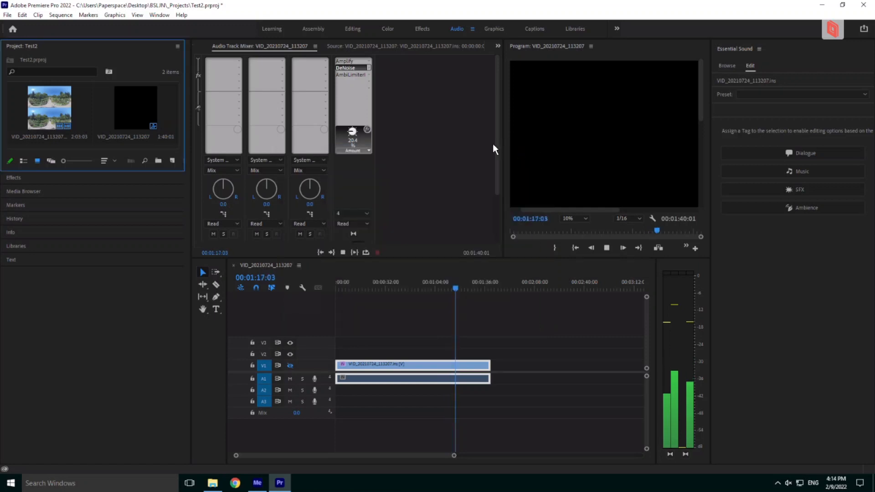
{"action": "left_click", "coordinate": [606, 247]}
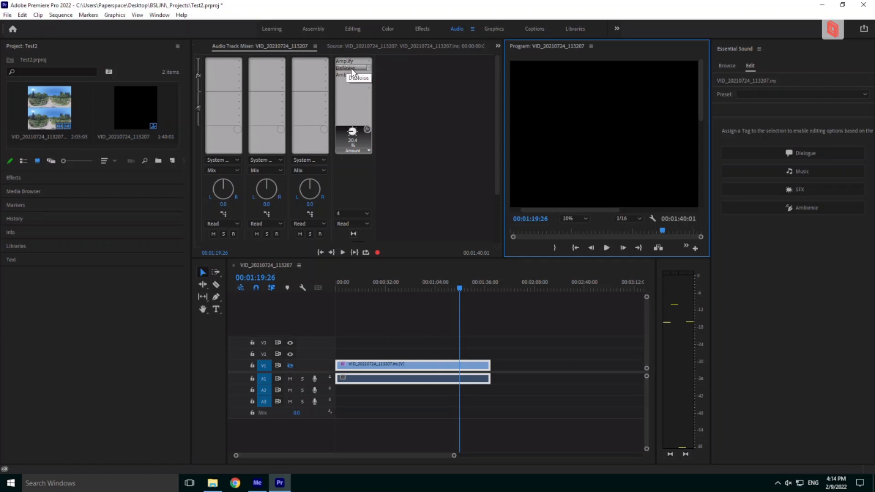
Move DeNoise above Amplify in the Mix track's effect order and save the project
{"action": "left_click_drag", "start_coordinate": [351, 71], "coordinate": [346, 60]}
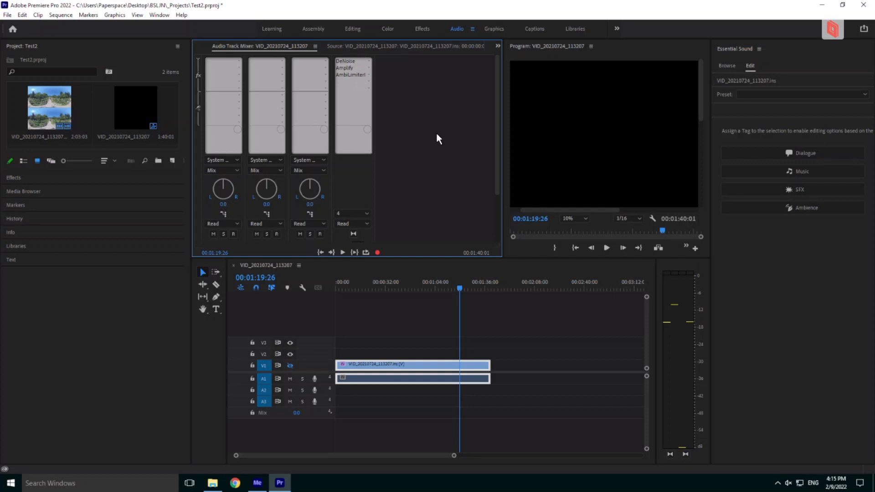
{"action": "key", "text": "ctrl+s"}
Switch to the Editing workspace and paste a copy of the timeline clip at 00:01:40:00, at the sequence's end
{"action": "left_click", "coordinate": [355, 29]}
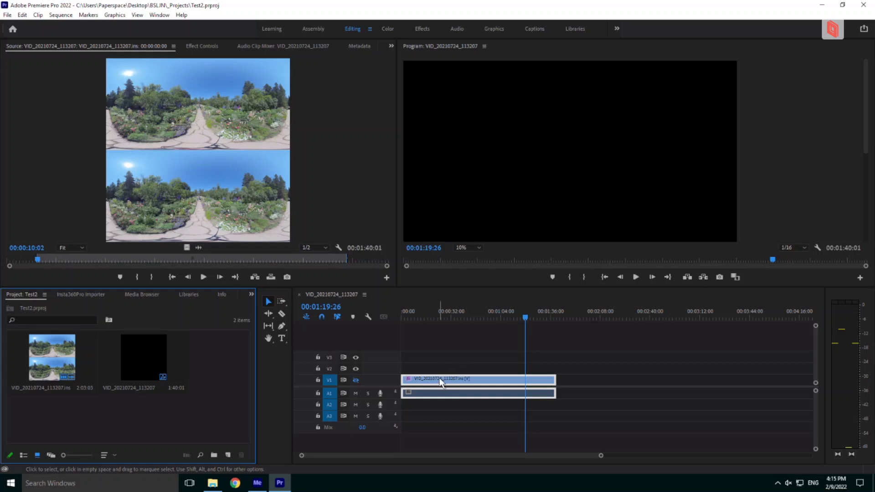
{"action": "left_click", "coordinate": [667, 278]}
{"action": "left_click", "coordinate": [508, 384]}
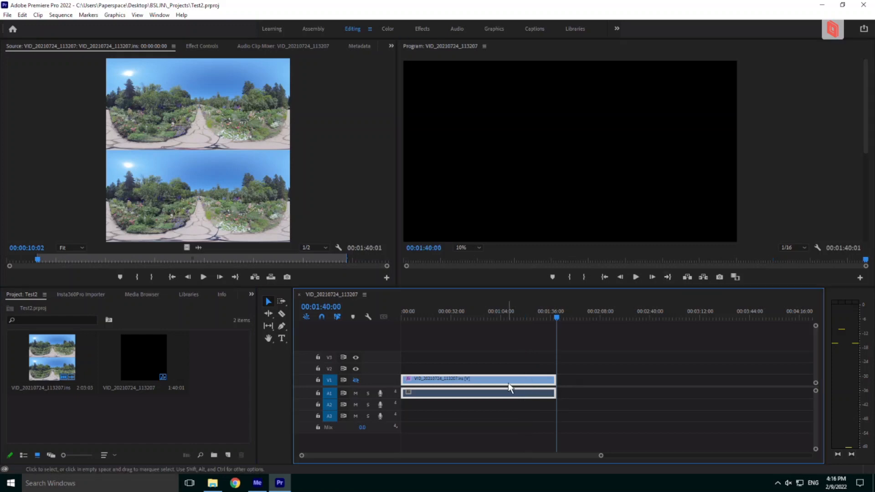
{"action": "right_click", "coordinate": [508, 380]}
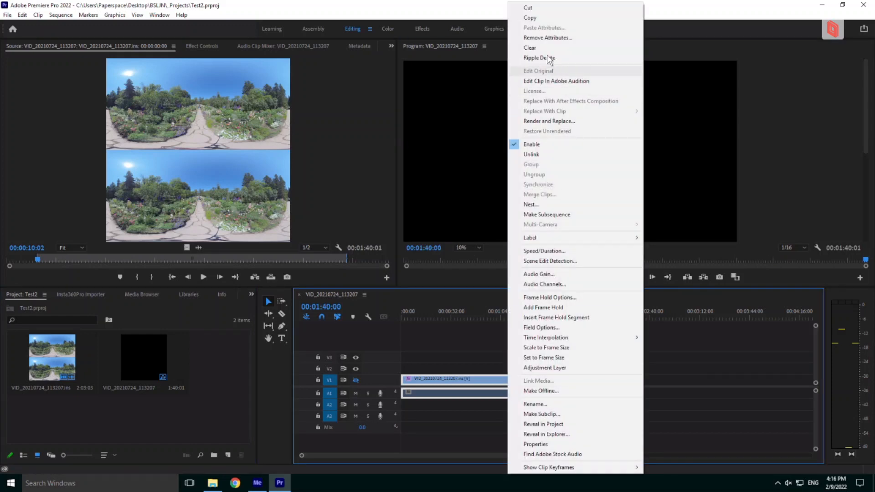
{"action": "left_click", "coordinate": [538, 18]}
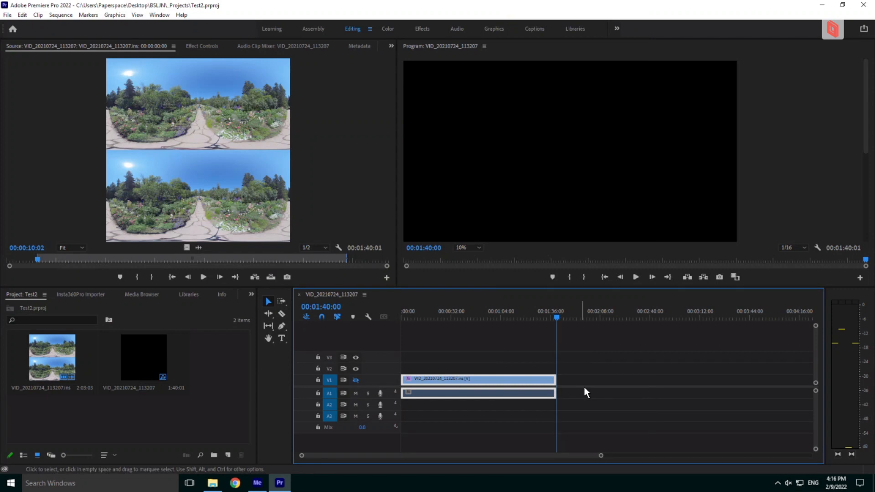
{"action": "key", "text": "ctrl+v"}
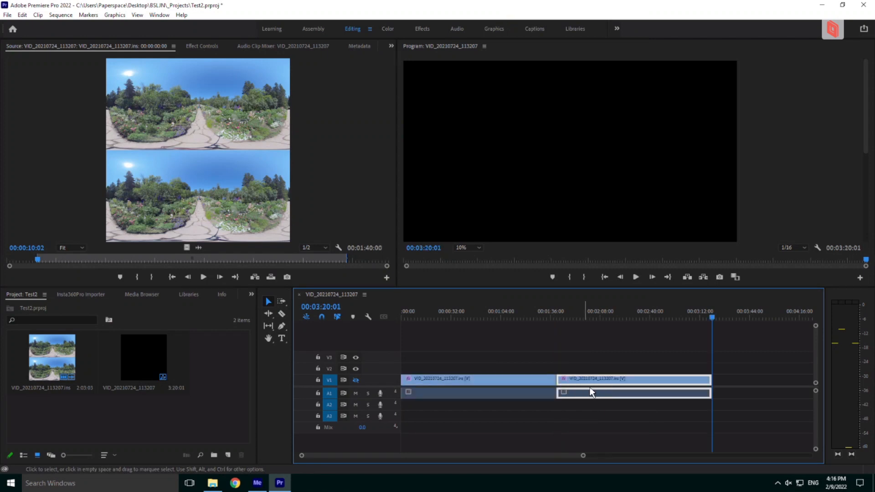
Set the first timeline clip's In point to 00:00:10:10 and shift the shortened clip back to the sequence start
{"action": "left_click_drag", "start_coordinate": [712, 316], "coordinate": [557, 321]}
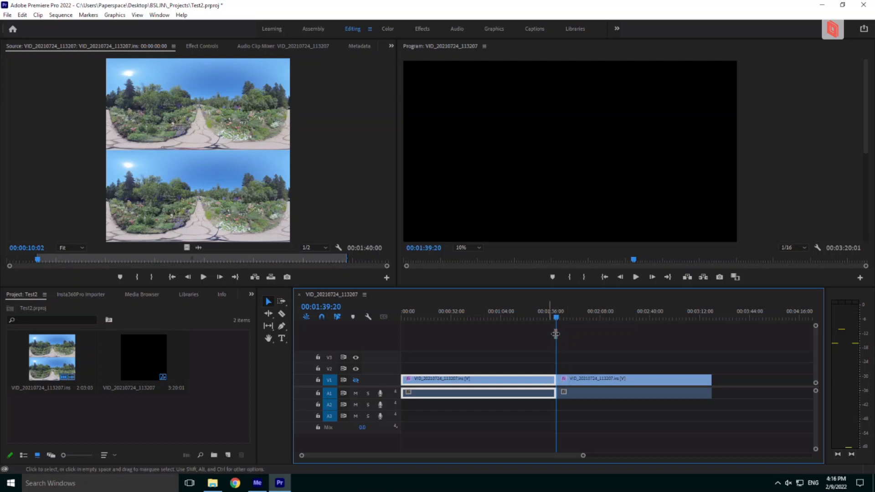
{"action": "double_click", "coordinate": [480, 381]}
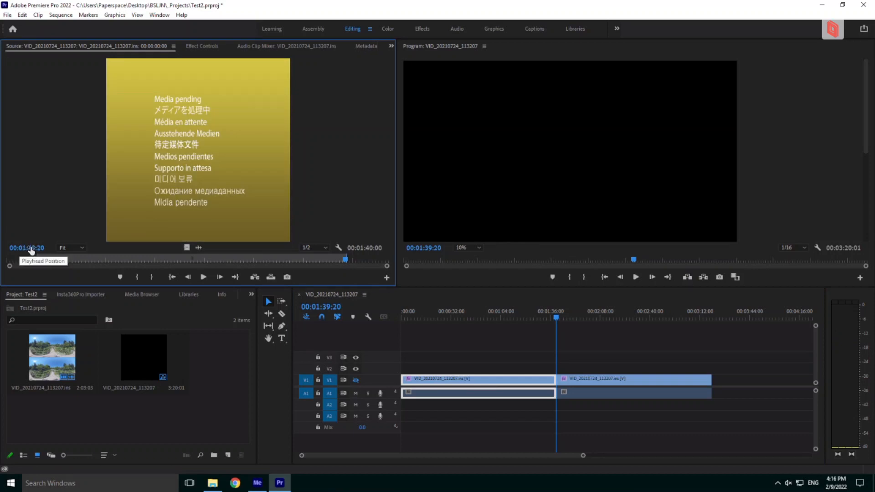
{"action": "left_click", "coordinate": [172, 277]}
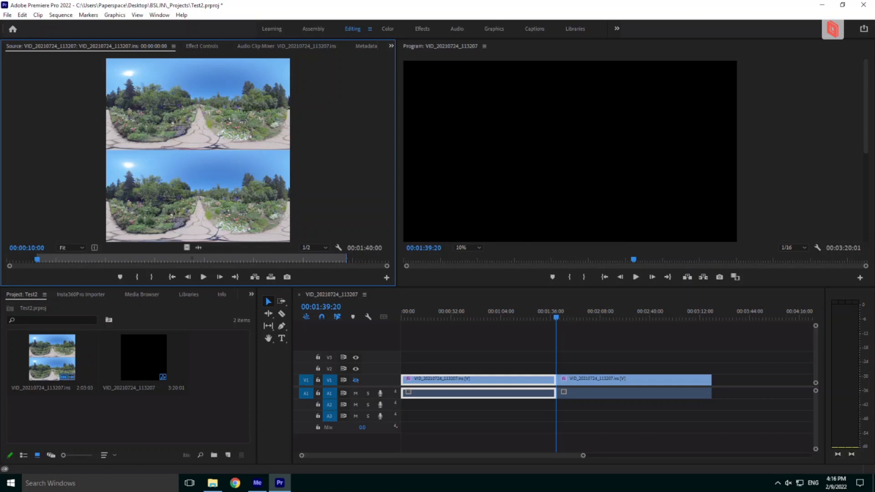
{"action": "left_click", "coordinate": [40, 248]}
{"action": "left_click", "coordinate": [40, 248]}
{"action": "left_click_drag", "start_coordinate": [40, 247], "coordinate": [50, 247]}
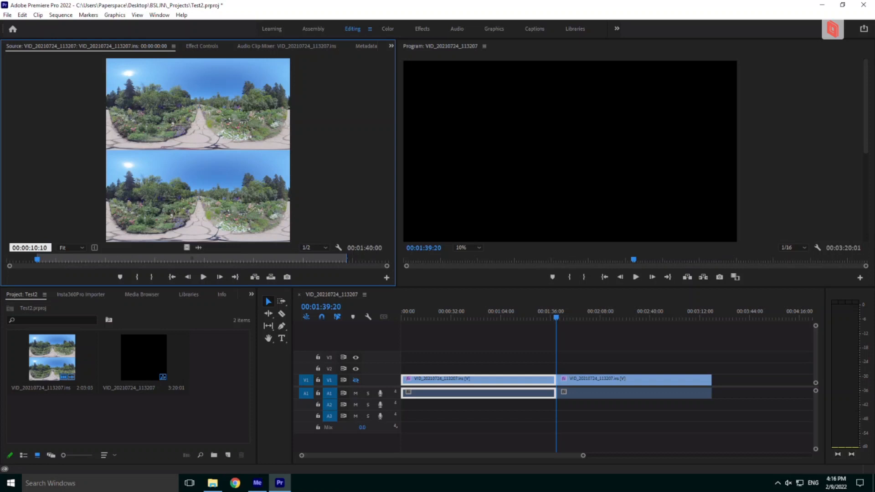
{"action": "key", "text": "Return"}
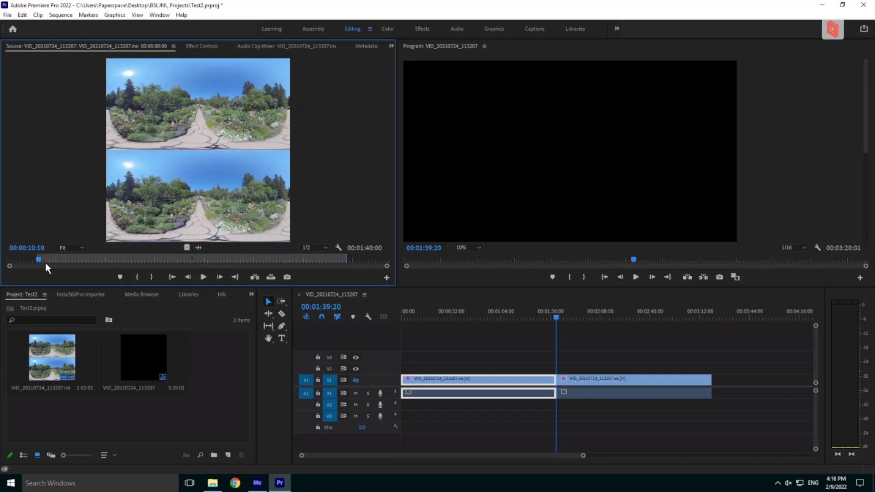
{"action": "left_click", "coordinate": [137, 276]}
{"action": "left_click_drag", "start_coordinate": [467, 378], "coordinate": [412, 376]}
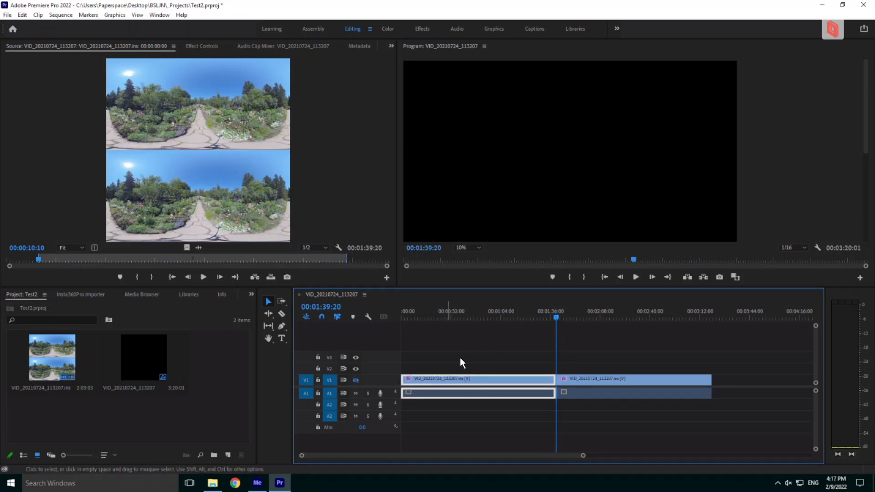
Shift the second clip earlier on the timeline so it starts at 00:01:39:20, directly against the first clip
{"action": "left_click", "coordinate": [629, 379]}
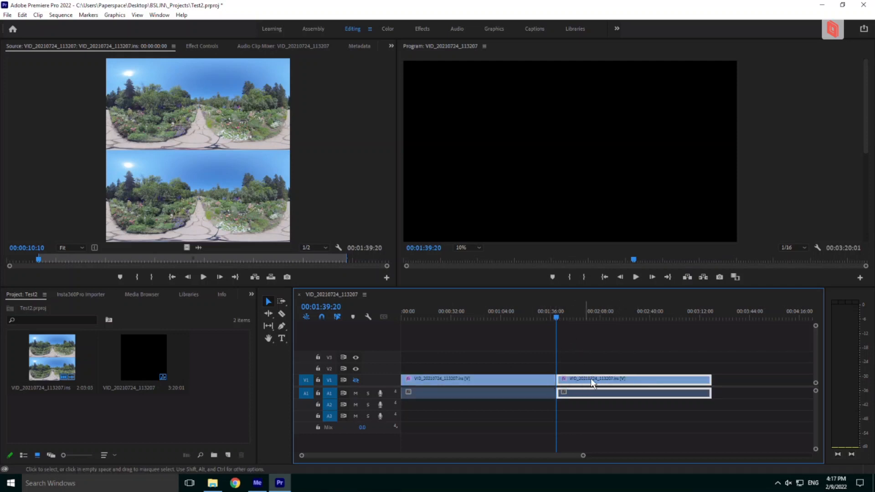
{"action": "left_click_drag", "start_coordinate": [592, 378], "coordinate": [588, 383]}
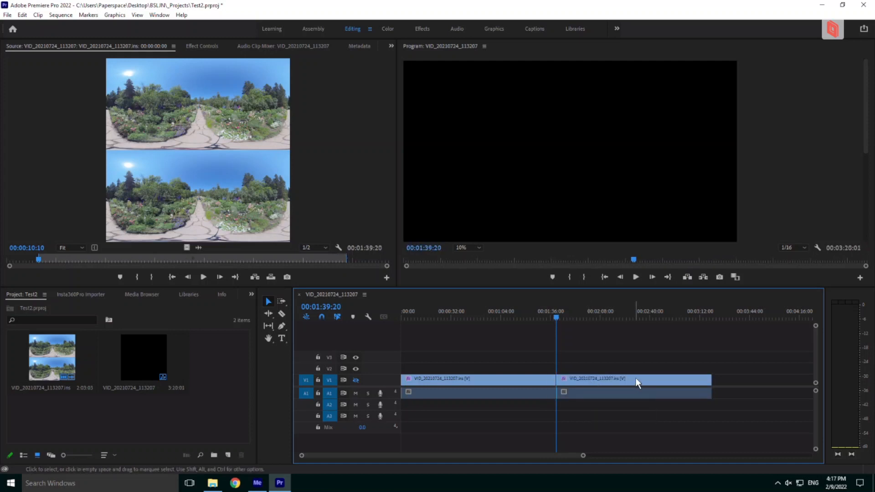
{"action": "key", "text": "ctrl+z"}
{"action": "left_click_drag", "start_coordinate": [634, 378], "coordinate": [630, 378]}
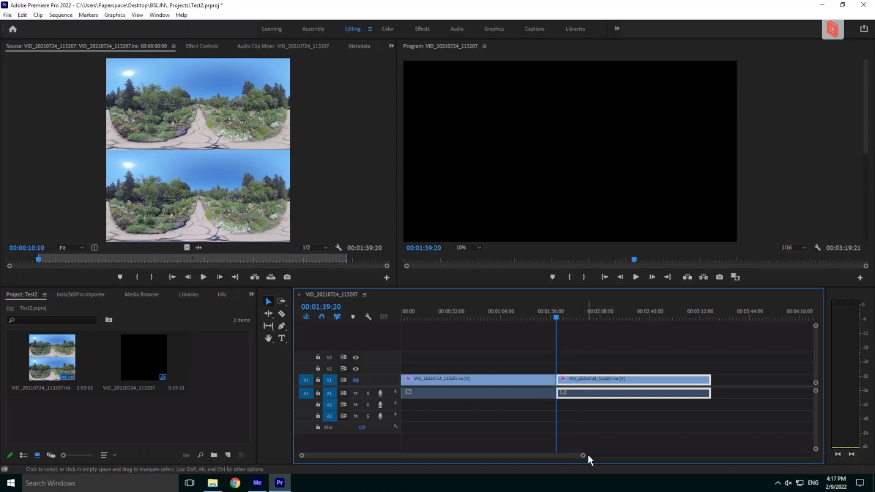
Unlink the second clip and move its video to V2 and its audio to A2, both starting at 00:01:39:10
{"action": "left_click_drag", "start_coordinate": [582, 455], "coordinate": [448, 459]}
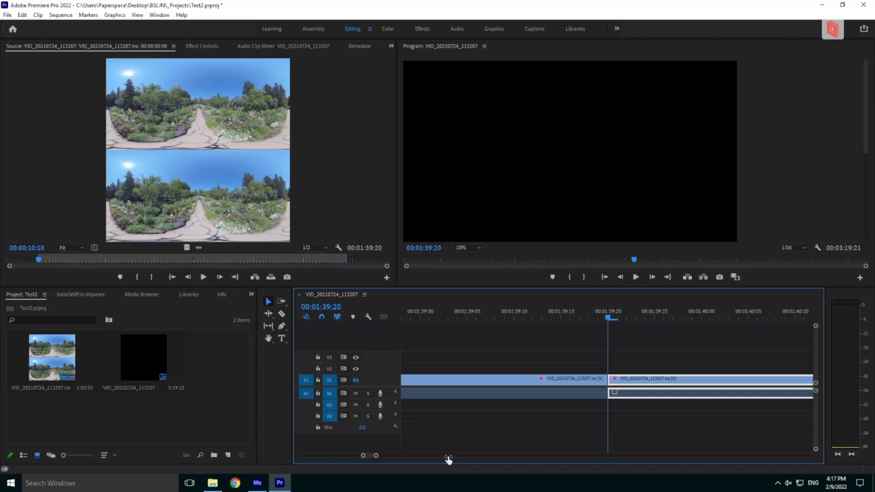
{"action": "right_click", "coordinate": [621, 379]}
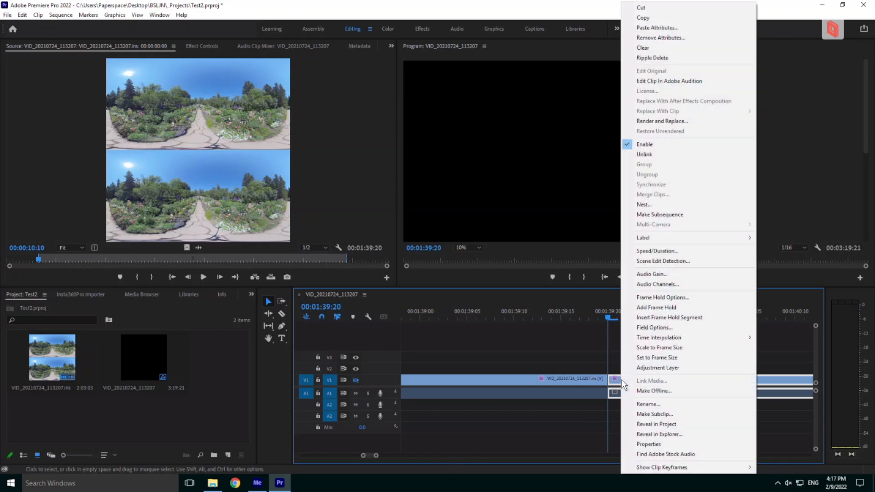
{"action": "left_click", "coordinate": [654, 154]}
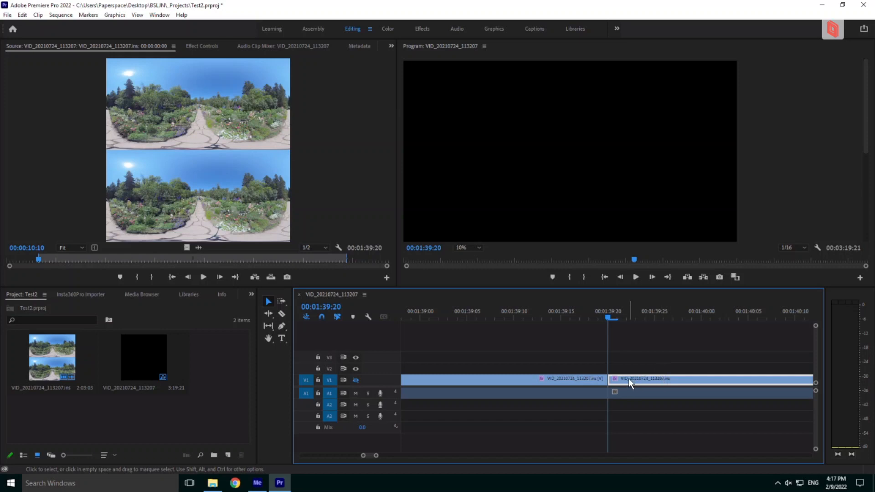
{"action": "left_click_drag", "start_coordinate": [623, 379], "coordinate": [530, 369]}
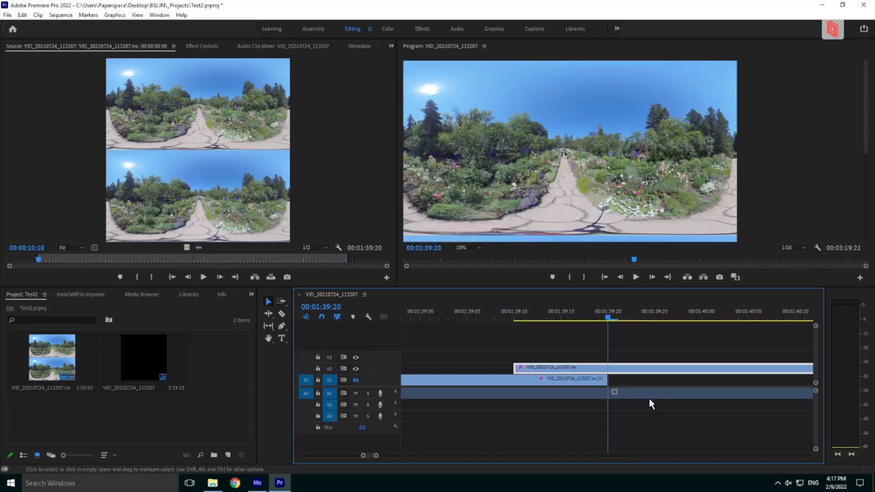
{"action": "left_click_drag", "start_coordinate": [644, 393], "coordinate": [548, 407]}
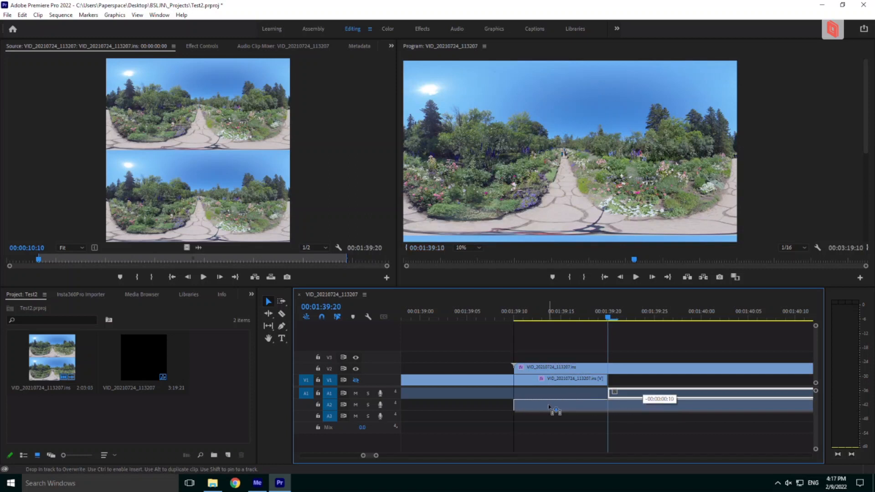
{"action": "left_click_drag", "start_coordinate": [548, 403], "coordinate": [548, 403]}
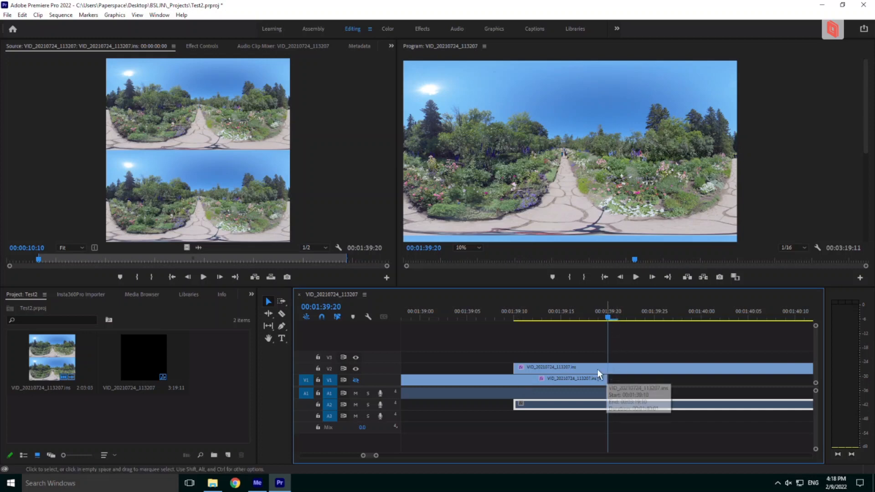
Keyframe the V2 clip's opacity from 0% at 00:01:39:10 to 100% at 00:01:39:20 and save the project
{"action": "double_click", "coordinate": [550, 368]}
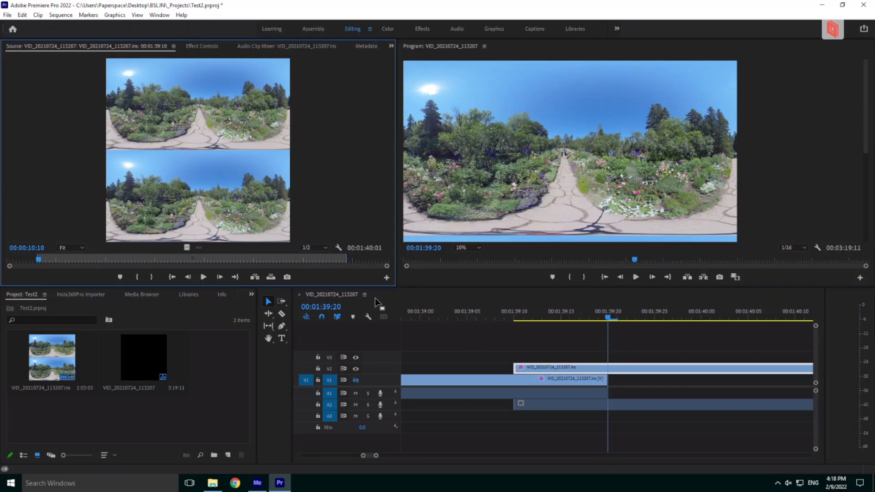
{"action": "left_click", "coordinate": [202, 47]}
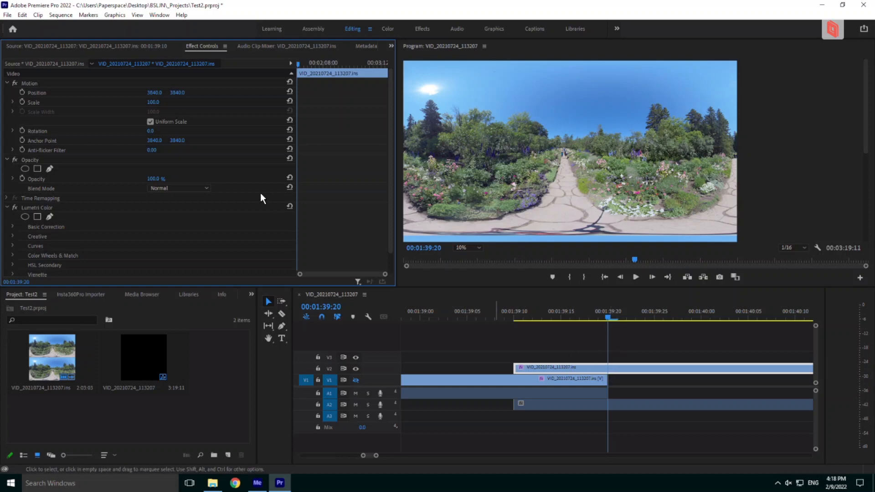
{"action": "left_click", "coordinate": [21, 178]}
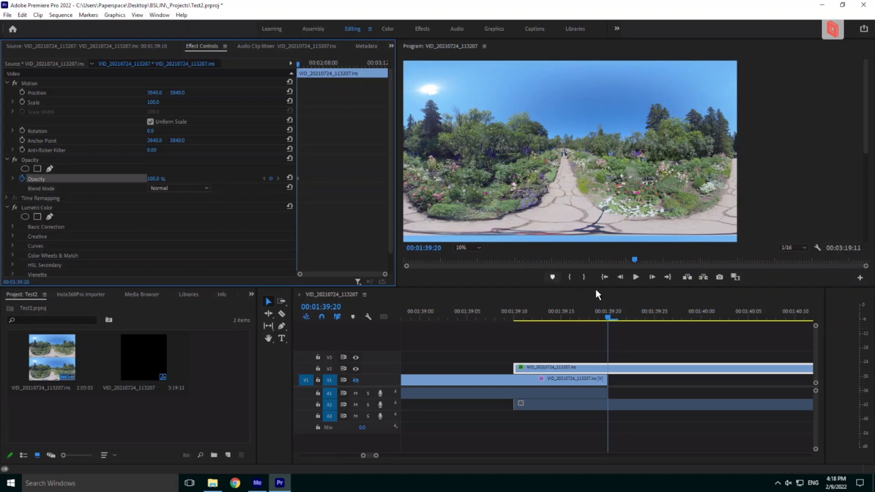
{"action": "left_click_drag", "start_coordinate": [607, 316], "coordinate": [515, 322]}
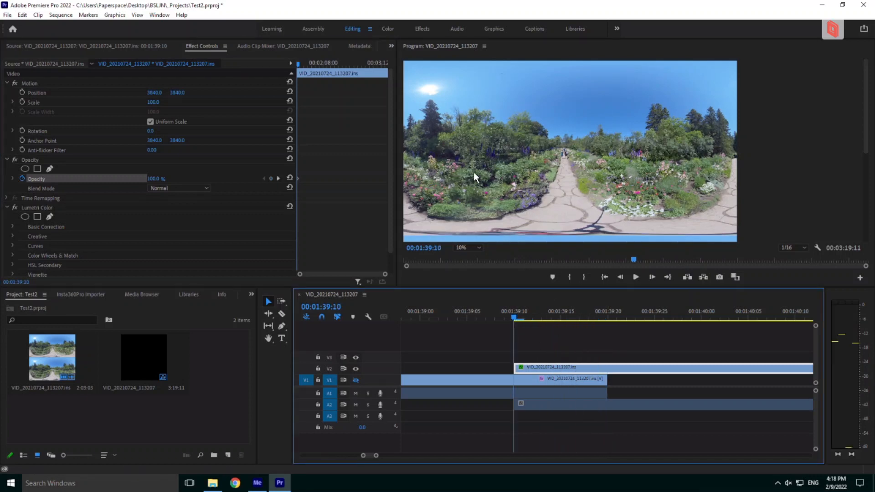
{"action": "left_click", "coordinate": [157, 179]}
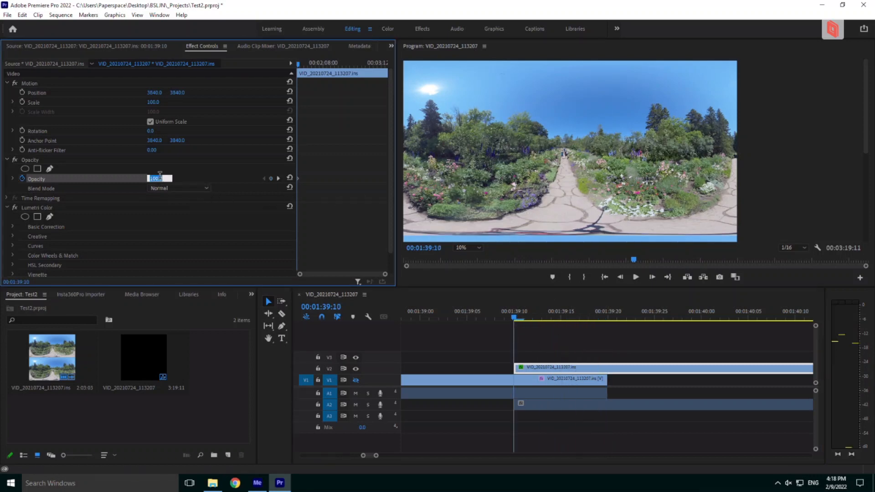
{"action": "type", "text": "0"}
{"action": "key", "text": "Return"}
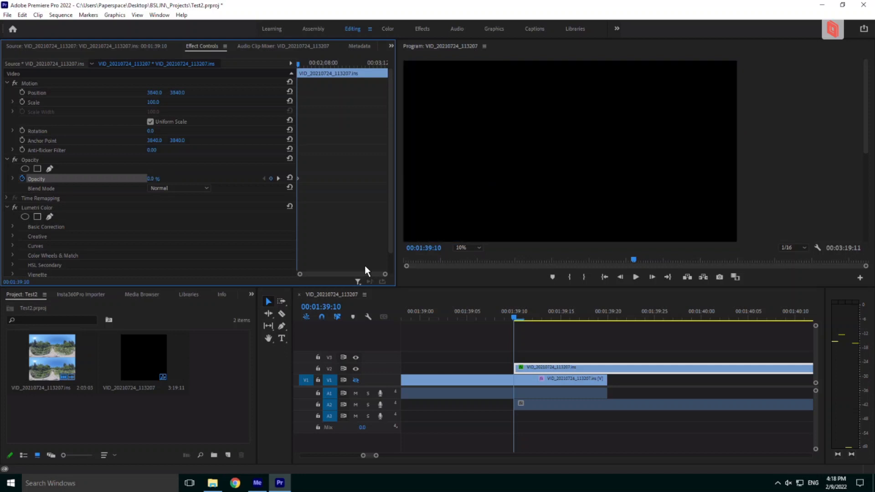
{"action": "left_click_drag", "start_coordinate": [385, 275], "coordinate": [354, 276]}
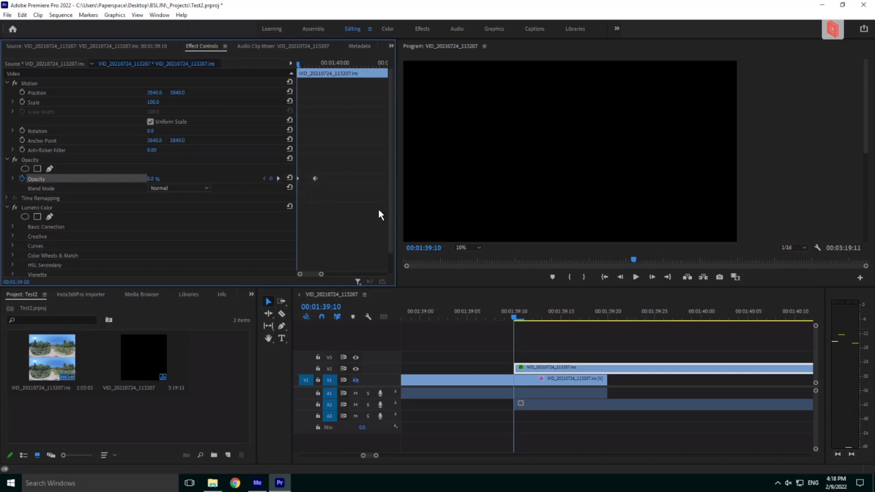
{"action": "key", "text": "ctrl+s"}
Add a 0 dB volume level keyframe to the first clip's A1 audio at 00:01:39:10
{"action": "left_click", "coordinate": [528, 381]}
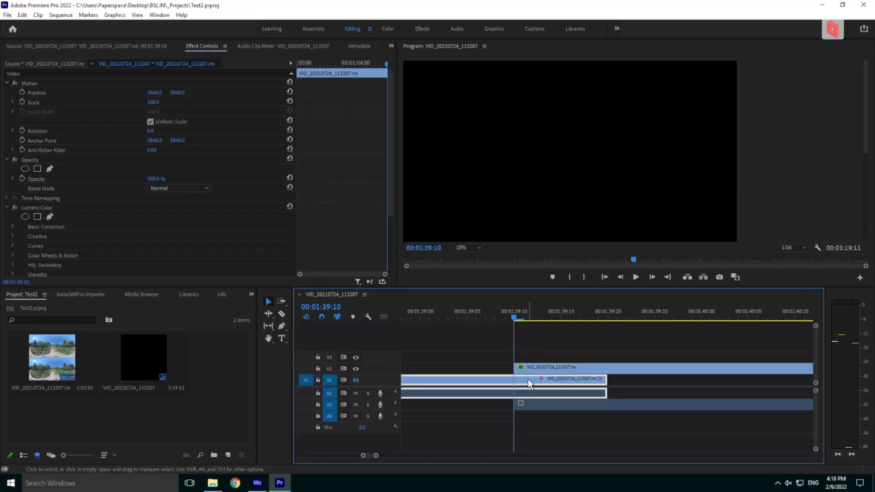
{"action": "left_click", "coordinate": [530, 366]}
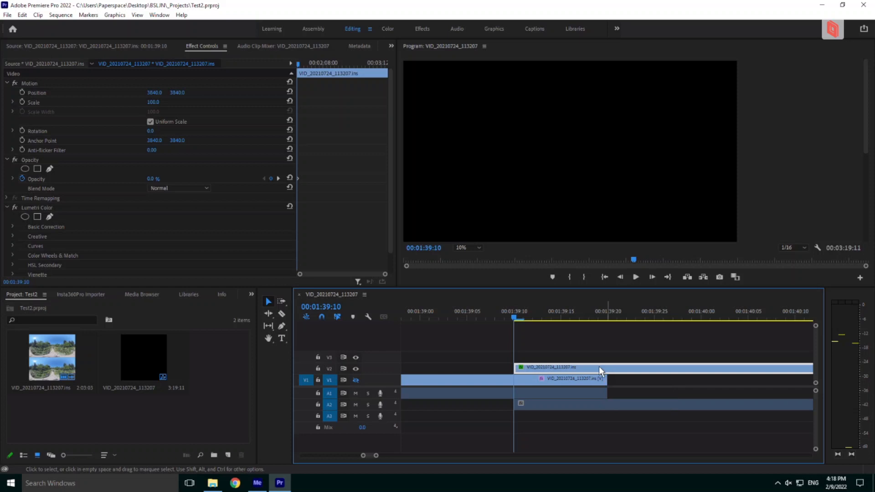
{"action": "left_click", "coordinate": [543, 388]}
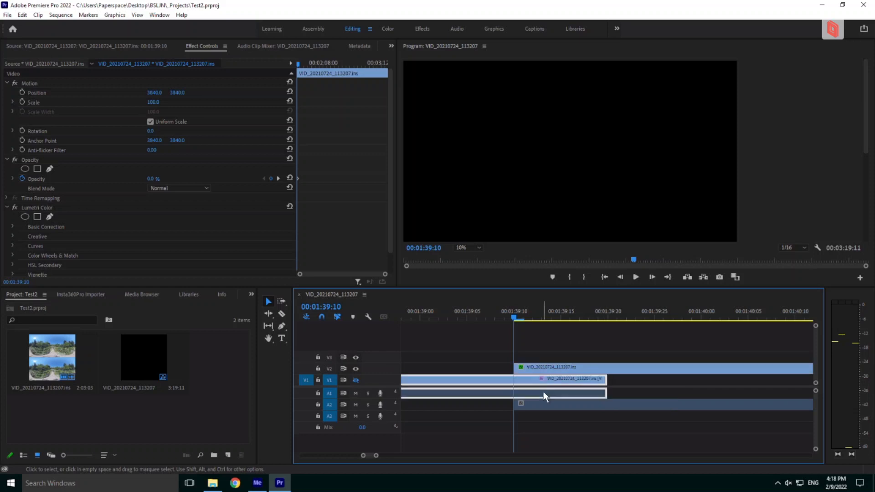
{"action": "left_click", "coordinate": [543, 402]}
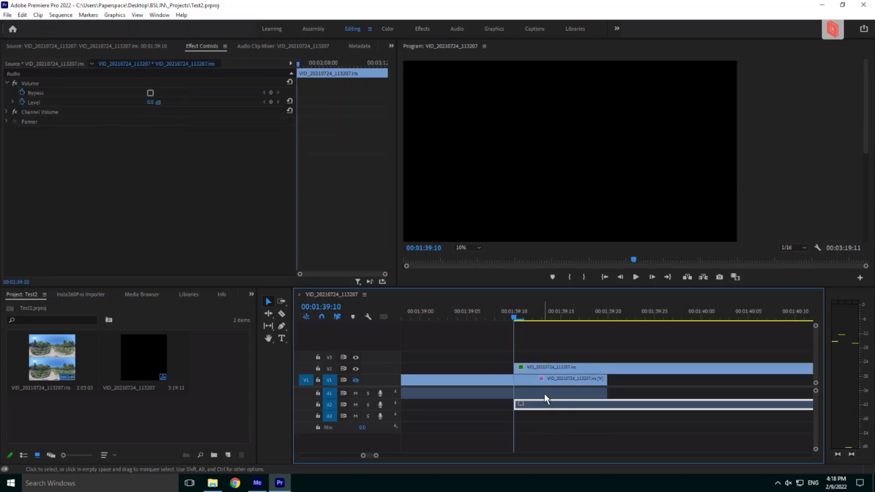
{"action": "left_click", "coordinate": [544, 394]}
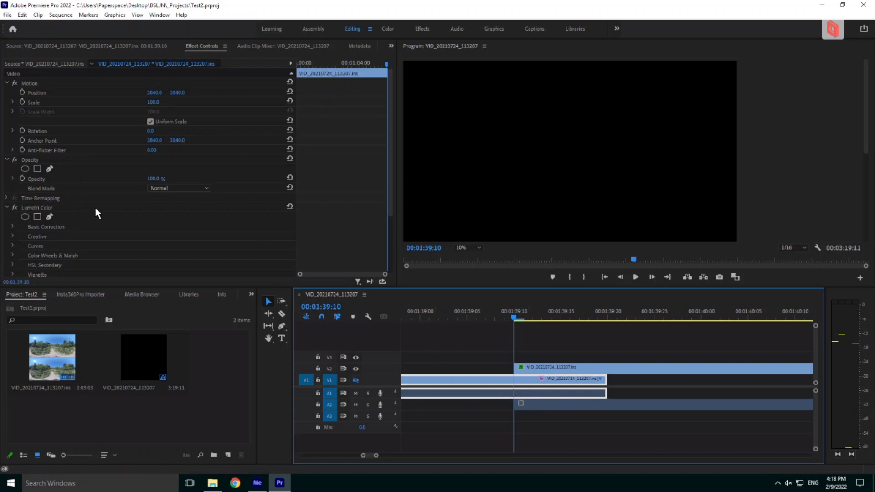
{"action": "scroll", "coordinate": [95, 208], "scroll_direction": "down", "scroll_amount": 3}
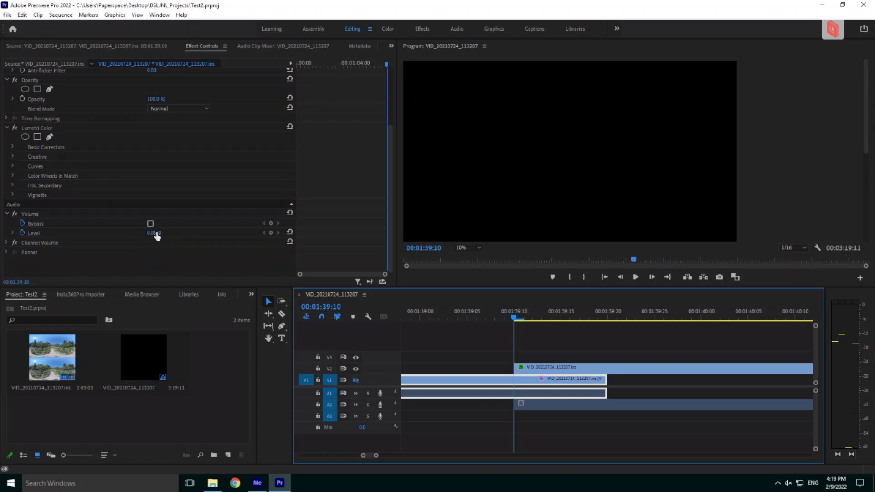
{"action": "left_click", "coordinate": [271, 232]}
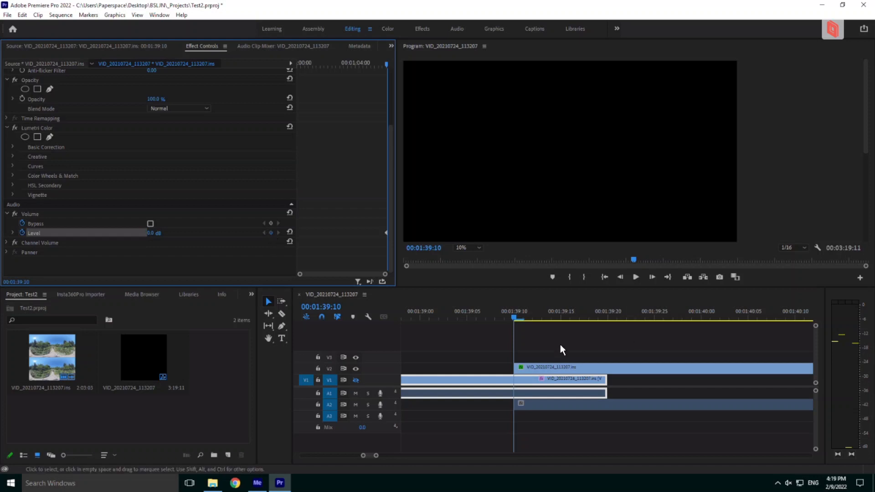
Keyframe the A2 audio clip's volume level from -999 dB at 00:01:39:10 to 0 dB at 00:01:39:20
{"action": "double_click", "coordinate": [543, 405]}
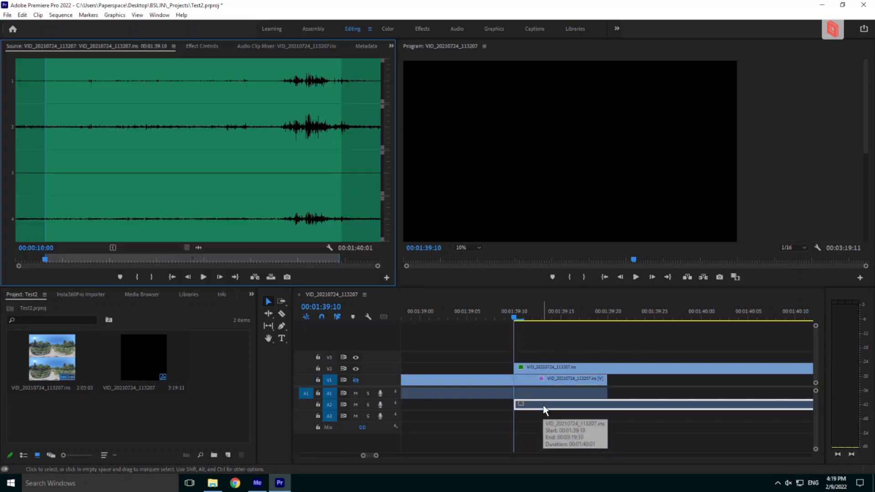
{"action": "left_click", "coordinate": [202, 47]}
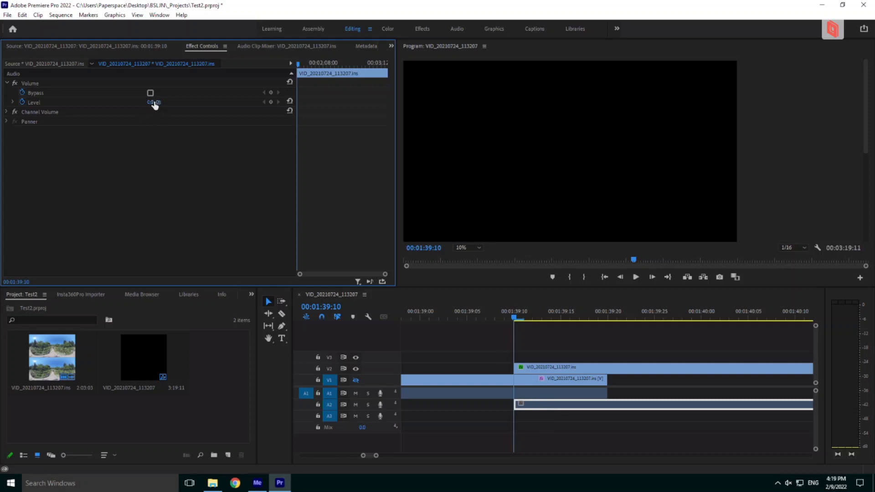
{"action": "type", "text": "-999"}
{"action": "key", "text": "Return"}
{"action": "left_click_drag", "start_coordinate": [521, 325], "coordinate": [607, 323]}
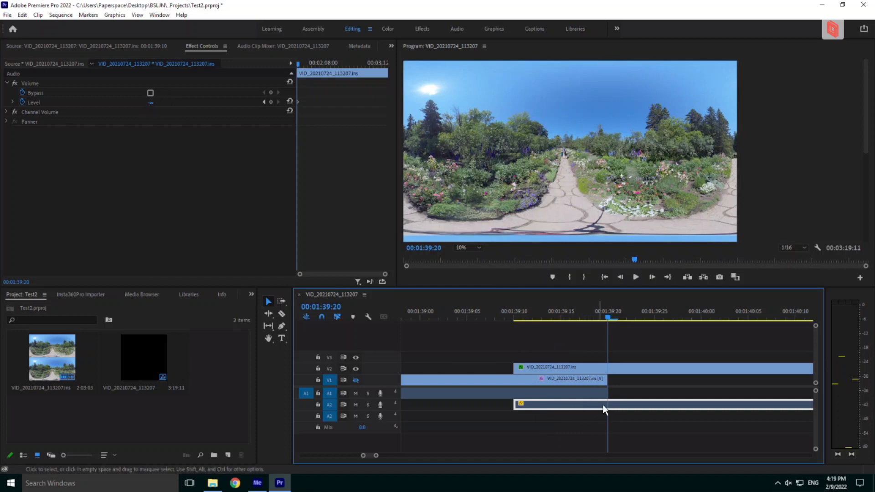
{"action": "left_click", "coordinate": [151, 102]}
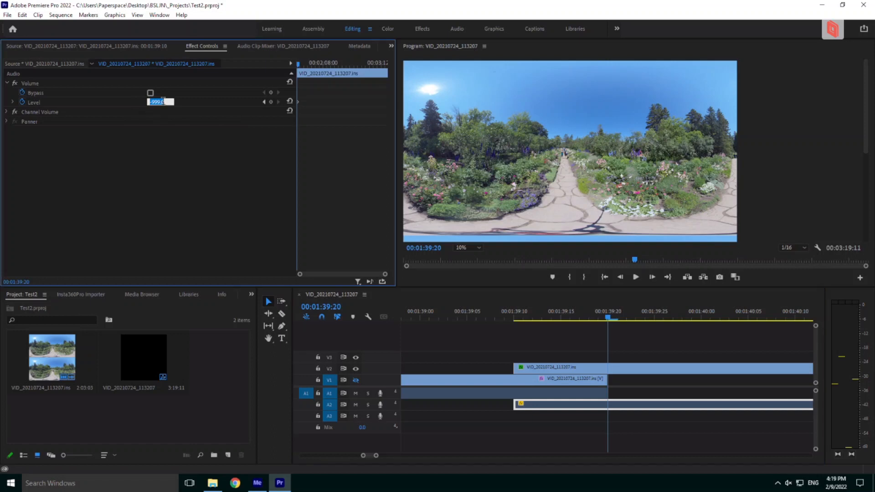
{"action": "type", "text": "0"}
{"action": "key", "text": "Return"}
Add a -999 dB volume level keyframe to the first clip's A1 audio at 00:01:39:20
{"action": "left_click", "coordinate": [564, 390]}
{"action": "scroll", "coordinate": [159, 200], "scroll_direction": "down", "scroll_amount": 3}
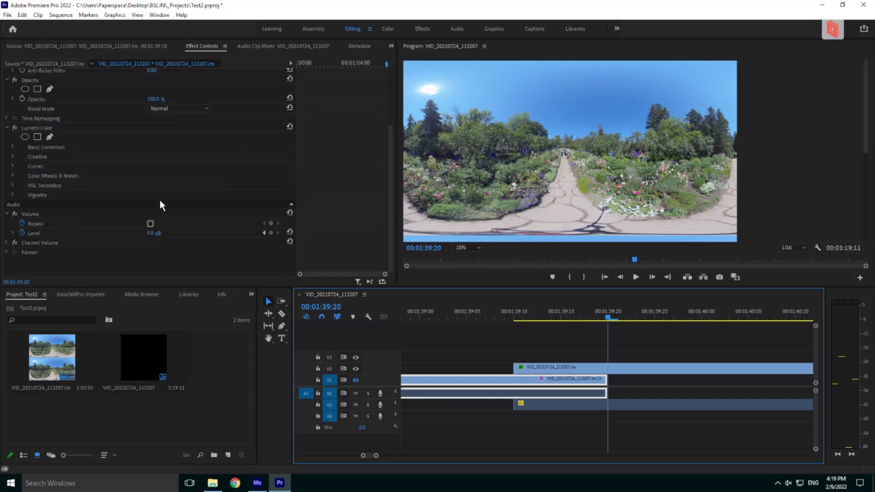
{"action": "left_click", "coordinate": [150, 233]}
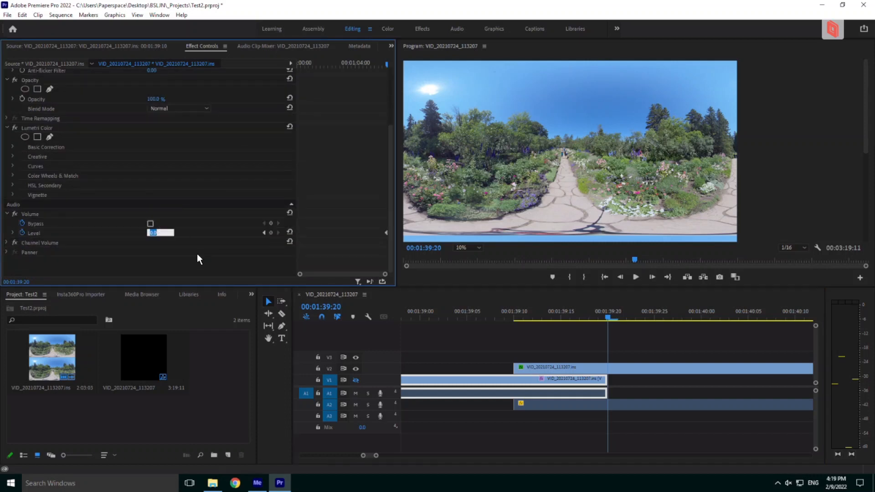
{"action": "type", "text": "-999"}
{"action": "key", "text": "Return"}
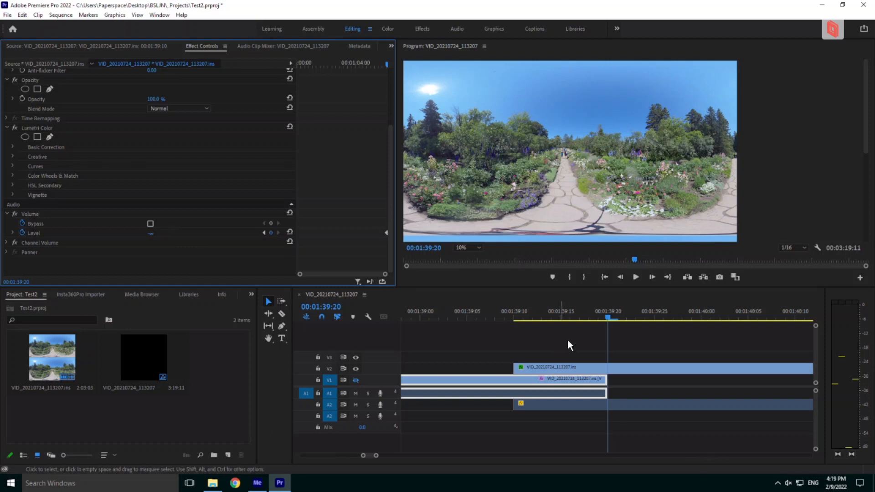
Turn the V1 track output back on and preview the crossfade from 00:01:39:08 to 00:01:39:20
{"action": "left_click", "coordinate": [600, 322]}
{"action": "left_click_drag", "start_coordinate": [597, 318], "coordinate": [496, 322]}
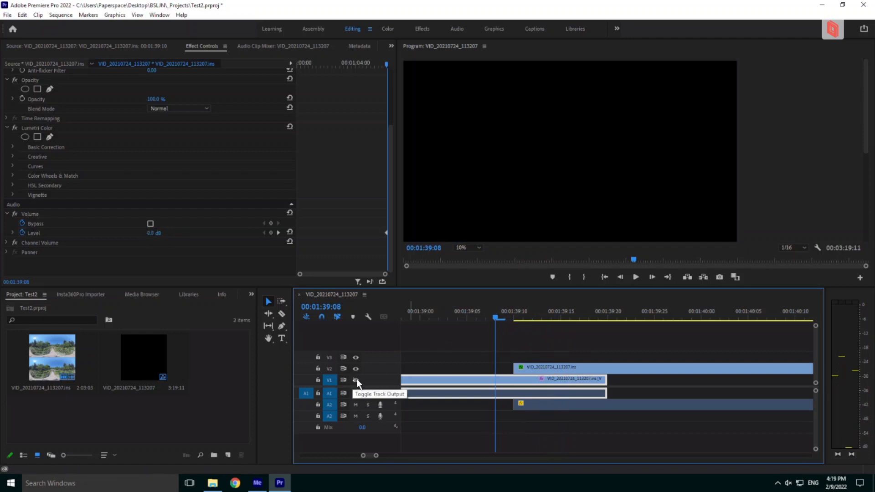
{"action": "left_click", "coordinate": [355, 380]}
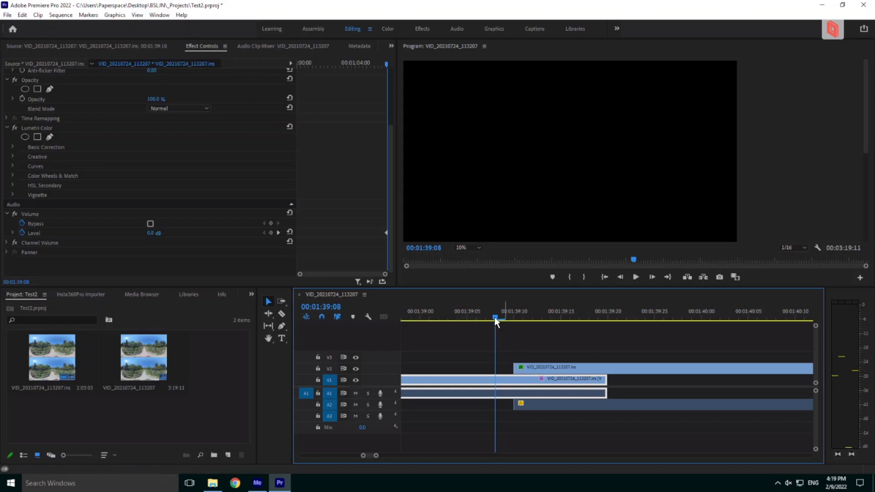
{"action": "left_click_drag", "start_coordinate": [496, 319], "coordinate": [604, 319]}
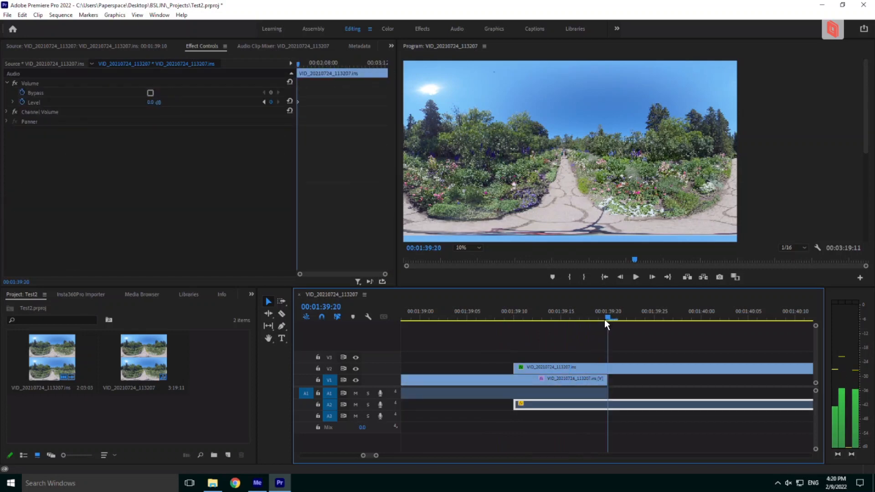
Mark the sequence's out point at 00:01:39:19, at the end of the first clip, and save the project
{"action": "left_click_drag", "start_coordinate": [604, 319], "coordinate": [602, 319]}
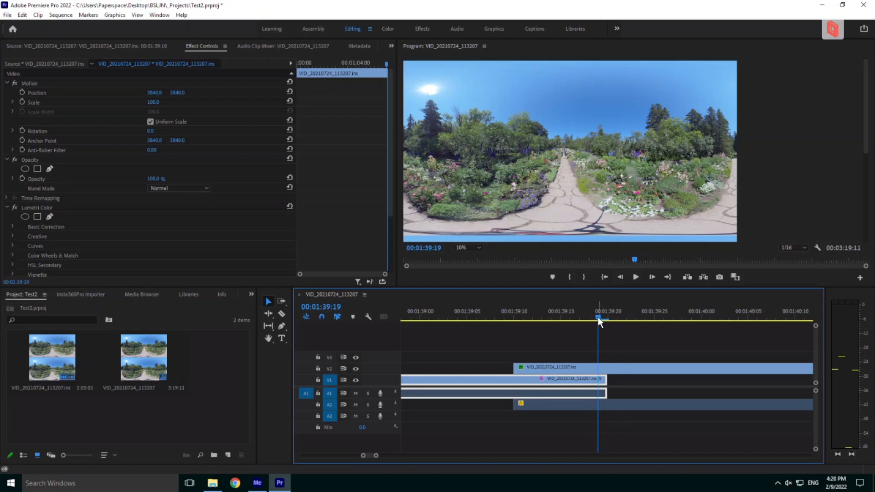
{"action": "mouse_move", "coordinate": [597, 316]}
{"action": "left_mouse_down"}
{"action": "mouse_move", "coordinate": [607, 318]}
{"action": "mouse_move", "coordinate": [600, 317]}
{"action": "left_mouse_up"}
{"action": "left_click", "coordinate": [583, 277]}
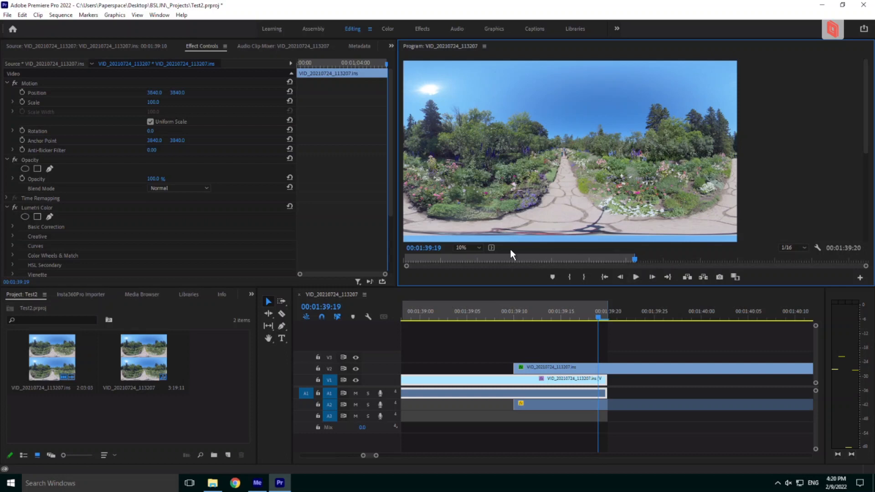
{"action": "key", "text": "ctrl+s"}
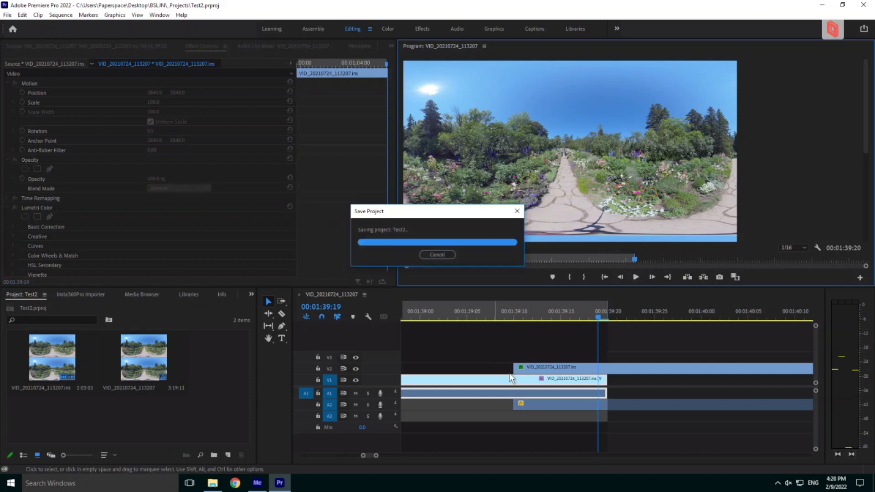
Open the media export settings for the sequence and choose the Hoppin' 7680x7680 480Mbps 320kbps preset
{"action": "left_click_drag", "start_coordinate": [363, 455], "coordinate": [219, 464]}
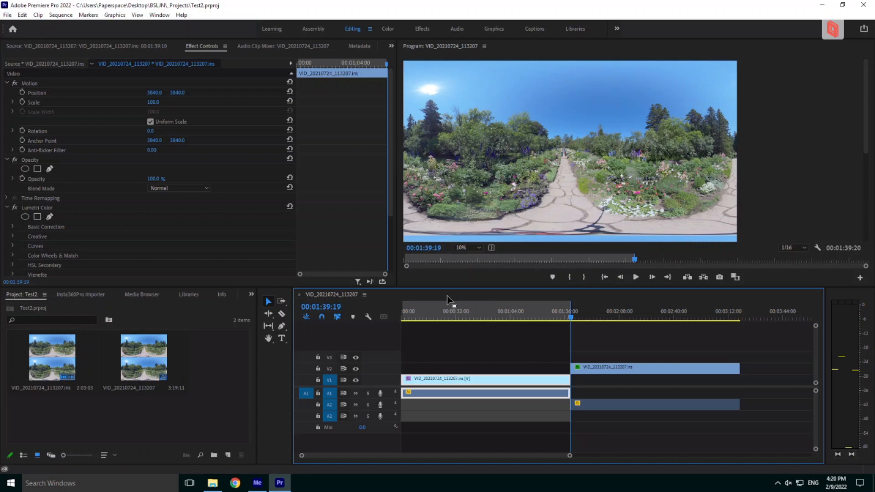
{"action": "left_click", "coordinate": [7, 15]}
{"action": "mouse_move", "coordinate": [84, 316]}
{"action": "mouse_move", "coordinate": [111, 299]}
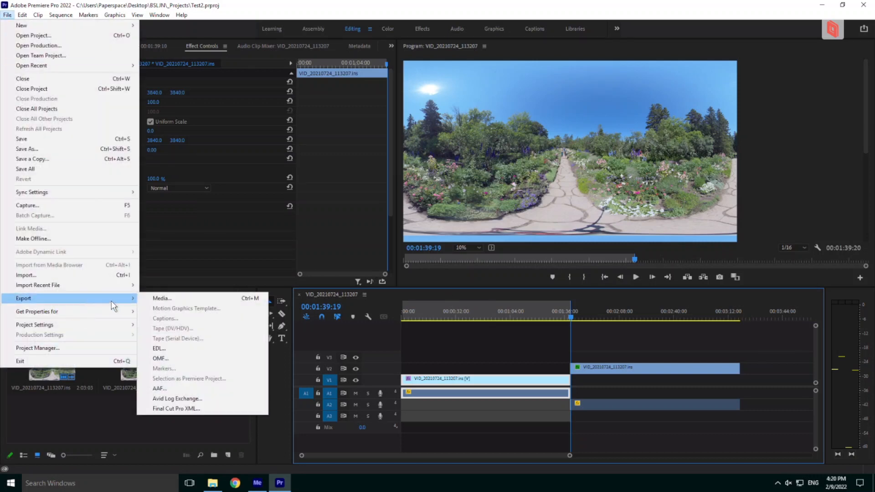
{"action": "left_click", "coordinate": [198, 298]}
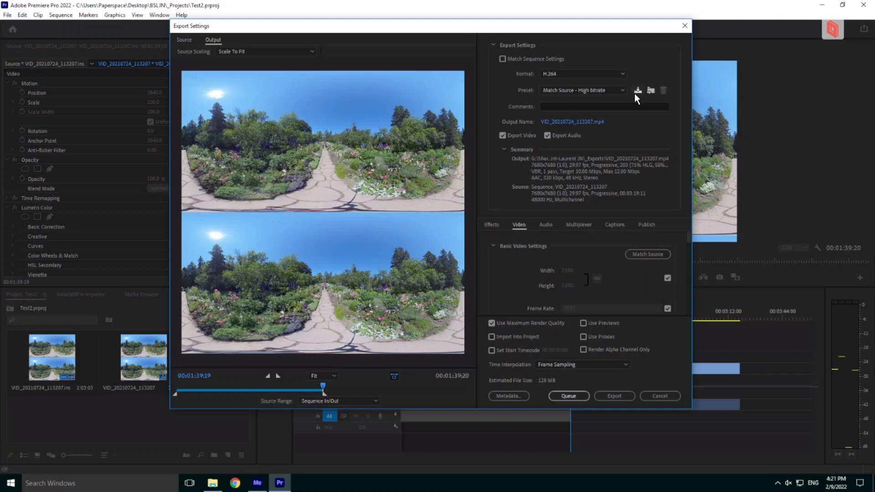
{"action": "left_click", "coordinate": [622, 90]}
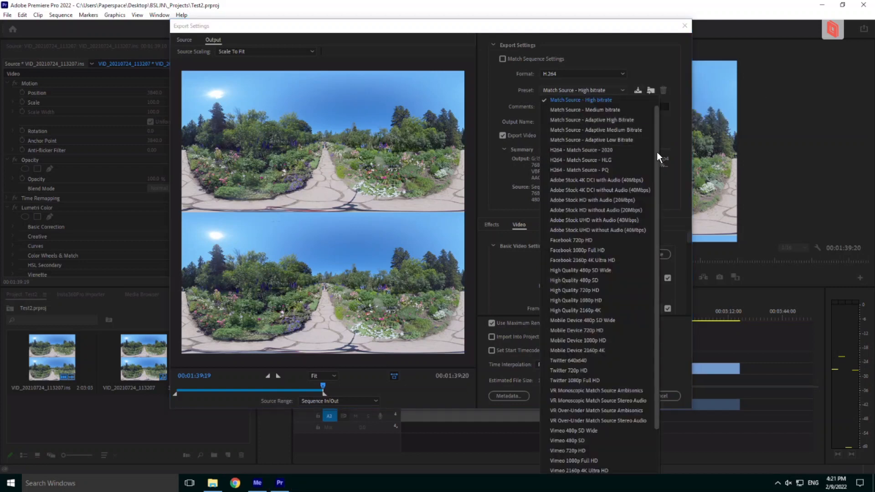
{"action": "scroll", "coordinate": [657, 132], "scroll_direction": "up", "scroll_amount": 1}
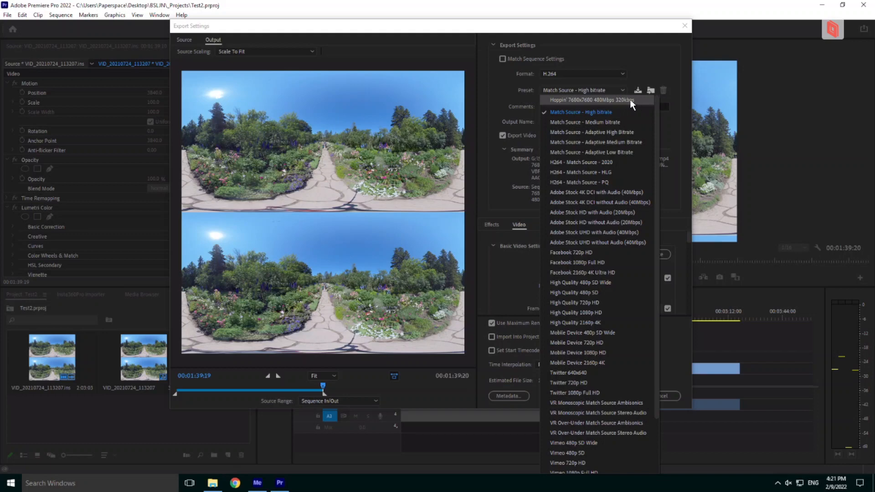
{"action": "left_click", "coordinate": [588, 99]}
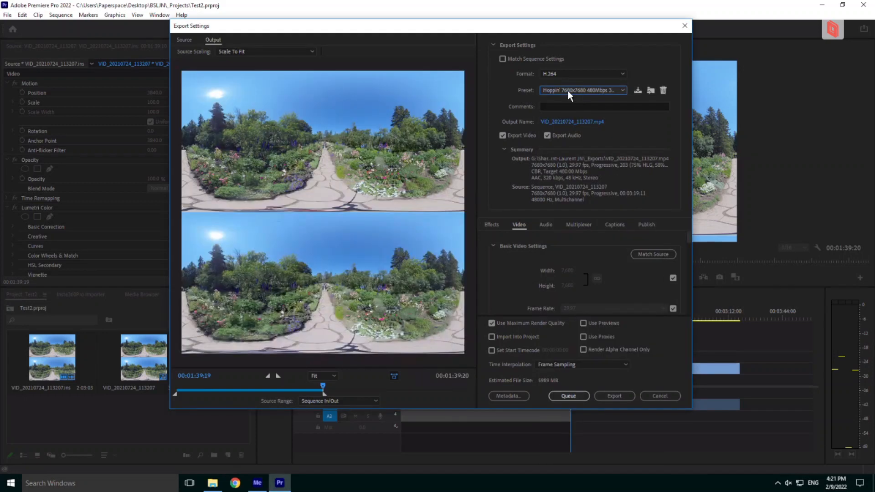
Browse for the export's output location and create an _Export folder inside the desktop's BSLJN folder
{"action": "left_click", "coordinate": [564, 123]}
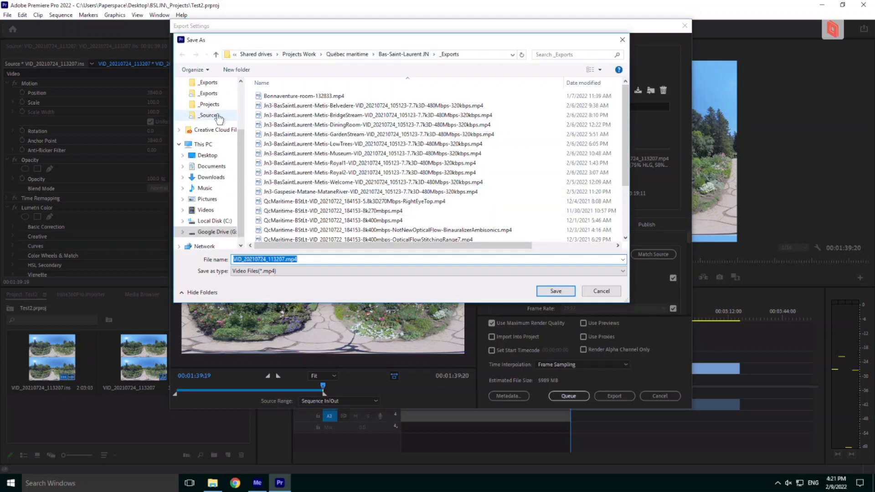
{"action": "left_click", "coordinate": [207, 155]}
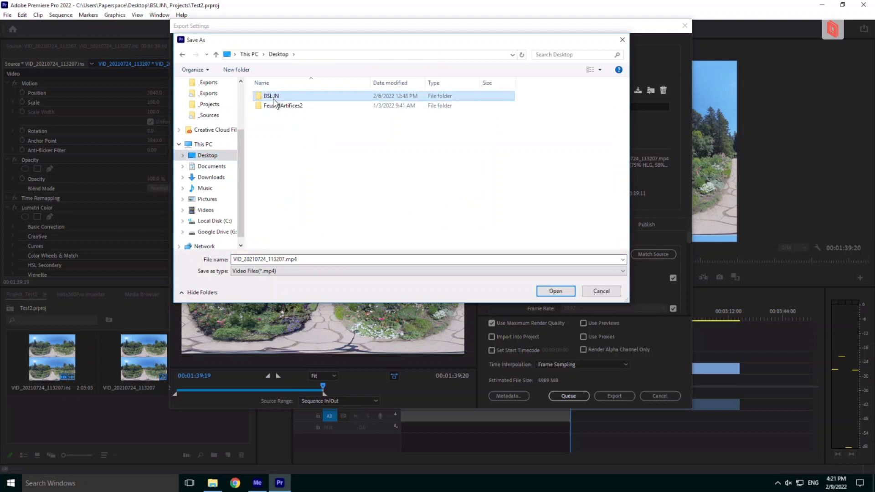
{"action": "double_click", "coordinate": [272, 97]}
{"action": "left_click", "coordinate": [238, 71]}
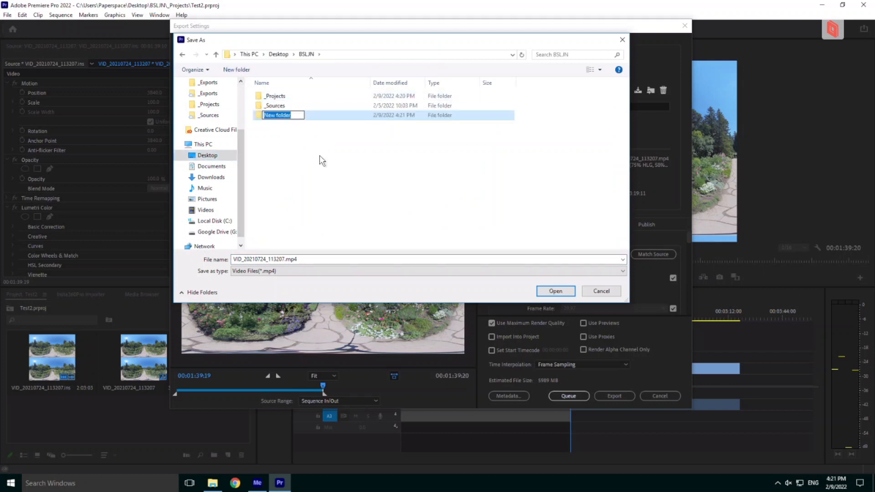
{"action": "type", "text": "_Expo"}
{"action": "key", "text": "BackSpace"}
{"action": "key", "text": "BackSpace"}
{"action": "type", "text": "port"}
{"action": "key", "text": "Return"}
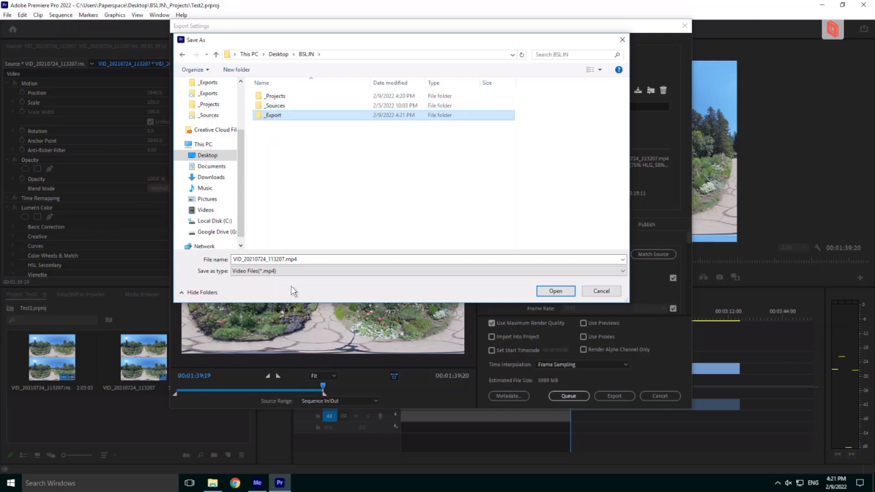
Prefix the output file name with Jn3-BSL-Metis-RoyalAlley1-
{"action": "left_click", "coordinate": [237, 260]}
{"action": "left_click", "coordinate": [234, 260]}
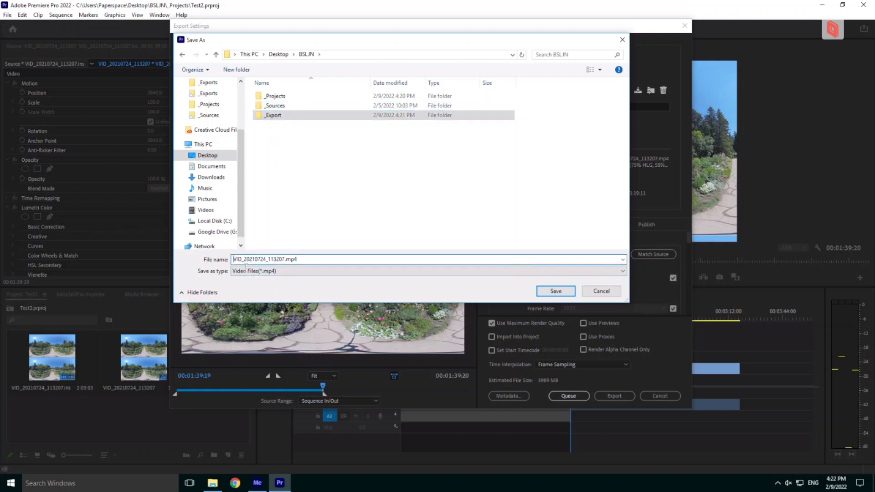
{"action": "type", "text": "Jn3"}
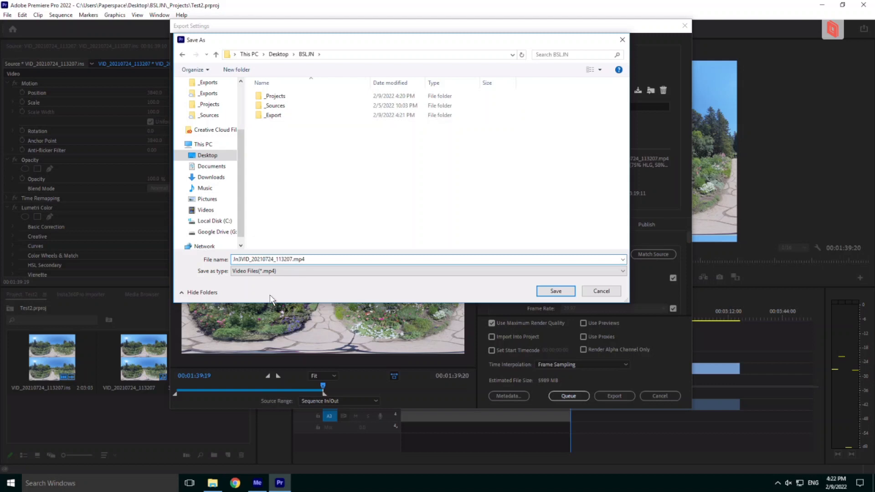
{"action": "type", "text": "-BSL-Metis-"}
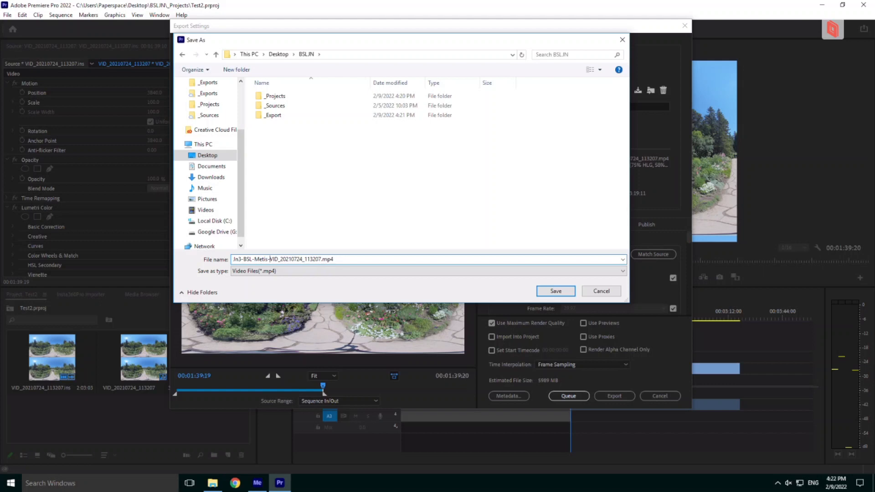
{"action": "type", "text": "RoyalAlley1-"}
Append -7.7k3D-480Mbps-320kbps to the output file name, just before the .mp4 extension
{"action": "left_click", "coordinate": [353, 259]}
{"action": "type", "text": "-"}
{"action": "type", "text": "7"}
{"action": "type", "text": ".7"}
{"action": "type", "text": "k3D"}
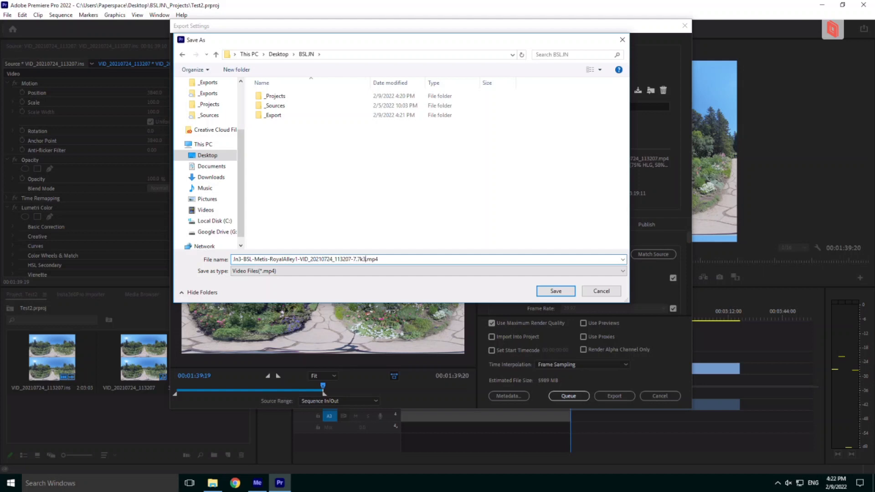
{"action": "type", "text": "-"}
{"action": "type", "text": "480Mpb"}
{"action": "key", "text": "BackSpace"}
{"action": "key", "text": "BackSpace"}
{"action": "type", "text": "bps-320kbps"}
Set the new _Export folder as the output file's destination and confirm the output name
{"action": "left_click_drag", "start_coordinate": [443, 259], "coordinate": [200, 276]}
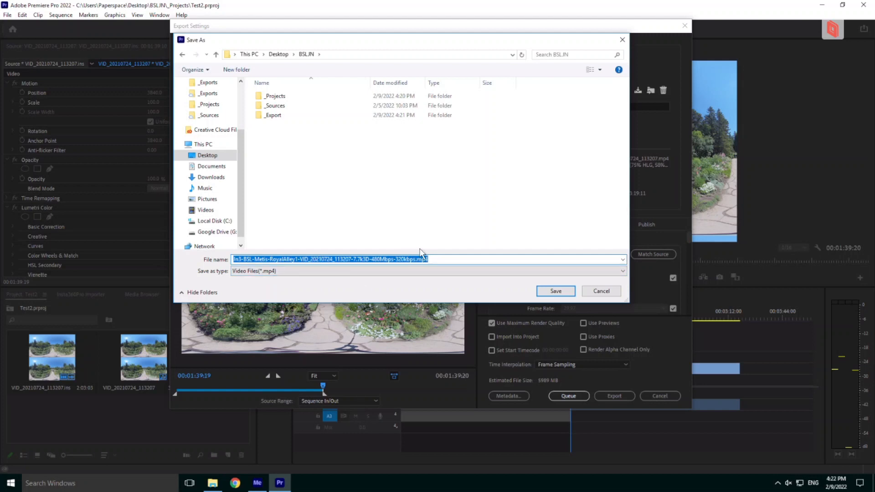
{"action": "double_click", "coordinate": [272, 115]}
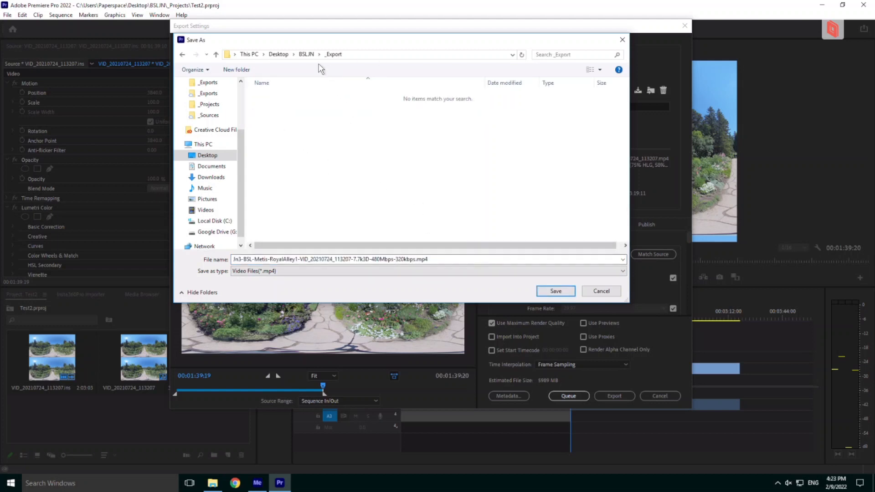
{"action": "left_click", "coordinate": [556, 290]}
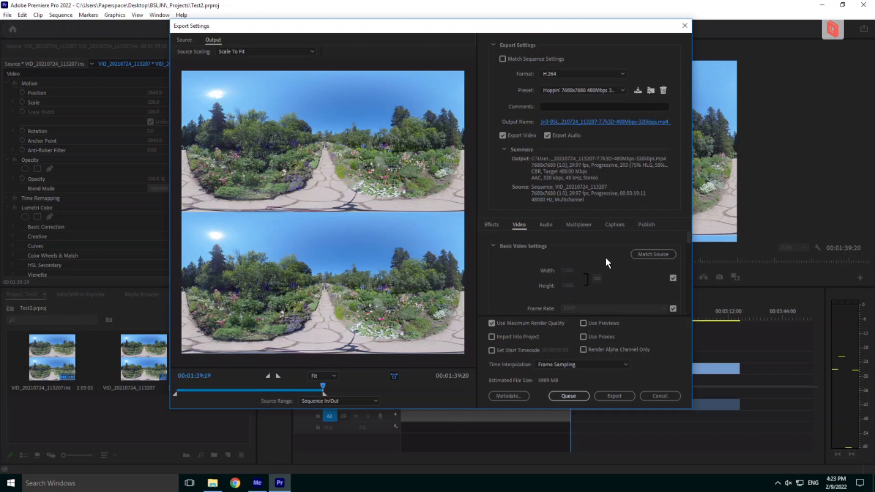
Review the preset's video export settings, covering render depth, encoding performance, bitrate encoding and VR video layout
{"action": "left_click_drag", "start_coordinate": [688, 236], "coordinate": [690, 249]}
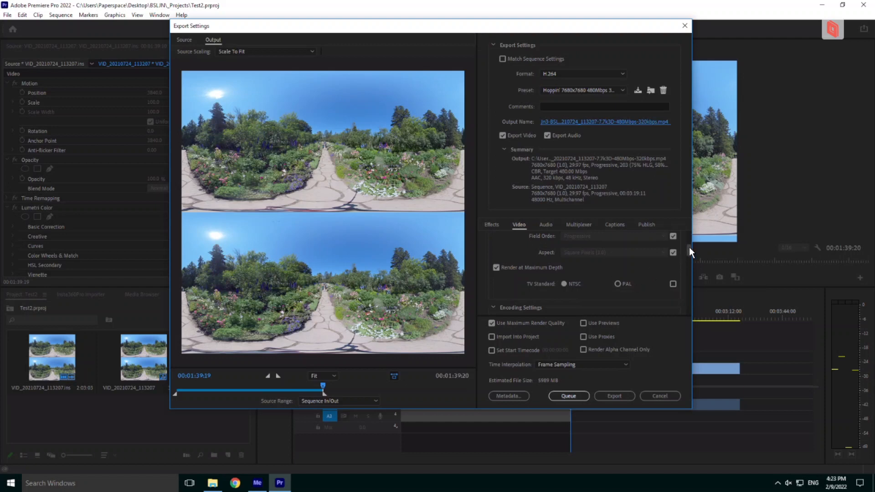
{"action": "mouse_move", "coordinate": [689, 247]}
{"action": "left_mouse_down"}
{"action": "mouse_move", "coordinate": [688, 264]}
{"action": "mouse_move", "coordinate": [688, 255]}
{"action": "left_mouse_up"}
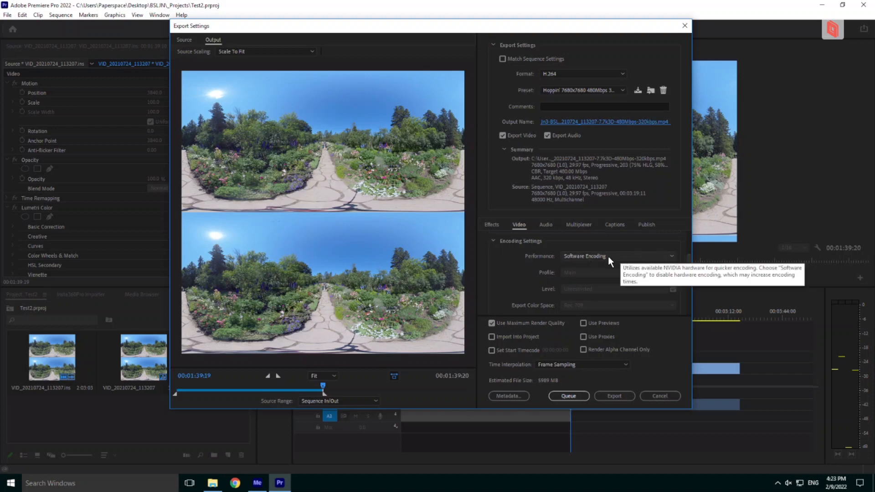
{"action": "left_click_drag", "start_coordinate": [689, 257], "coordinate": [686, 268]}
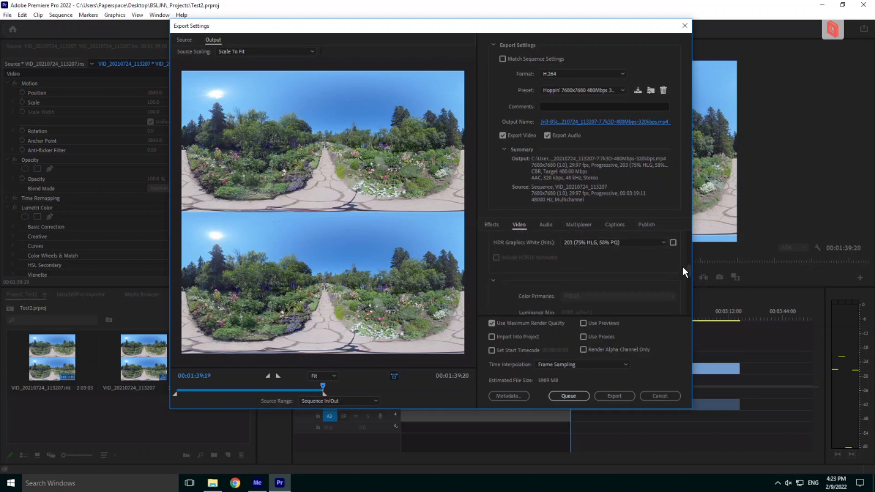
{"action": "left_click_drag", "start_coordinate": [688, 269], "coordinate": [682, 290]}
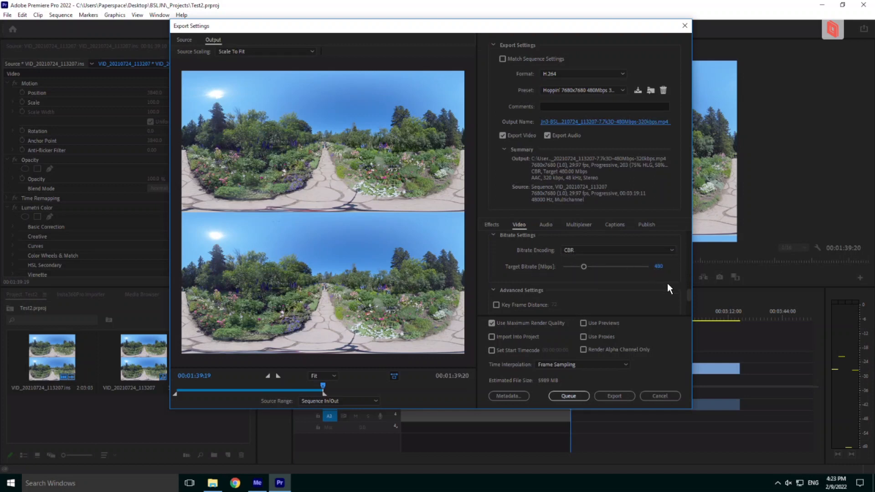
{"action": "left_click_drag", "start_coordinate": [689, 295], "coordinate": [689, 305]}
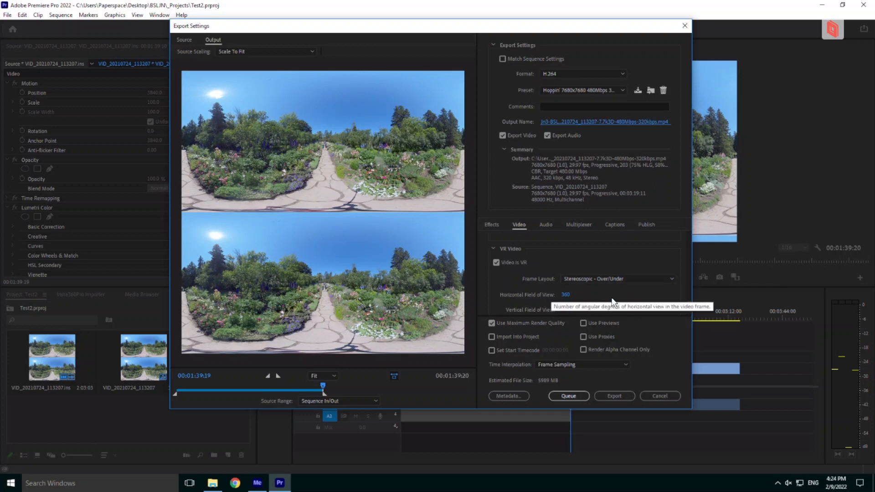
Review the export's VR field of view and its audio settings, covering format, codec, sample rate, channels, bitrate and ambisonics
{"action": "left_click_drag", "start_coordinate": [688, 304], "coordinate": [688, 316]}
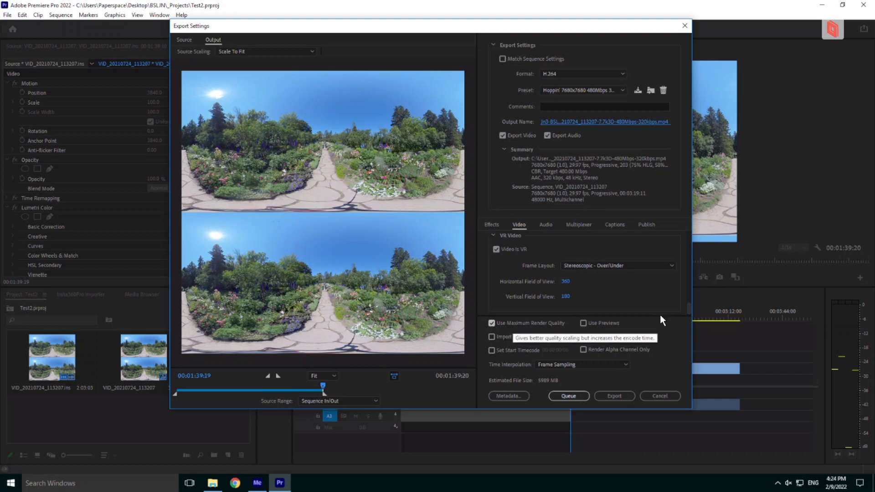
{"action": "left_click", "coordinate": [546, 224]}
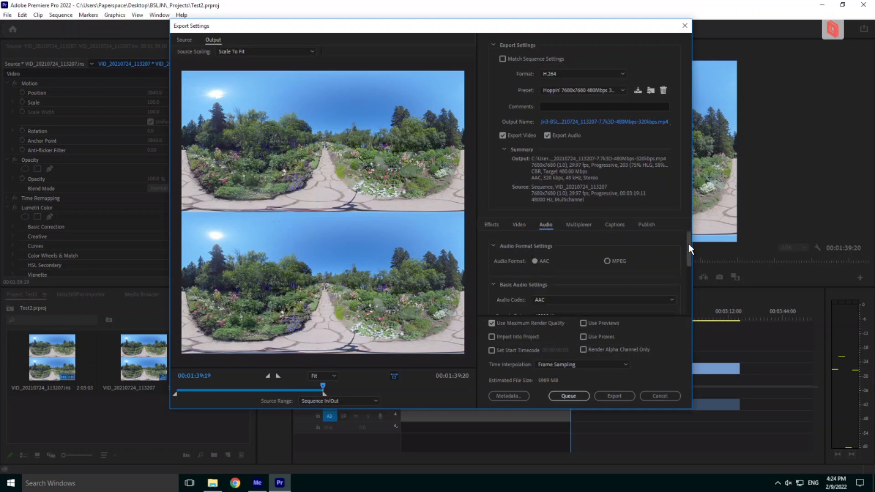
{"action": "left_click_drag", "start_coordinate": [688, 245], "coordinate": [688, 255]}
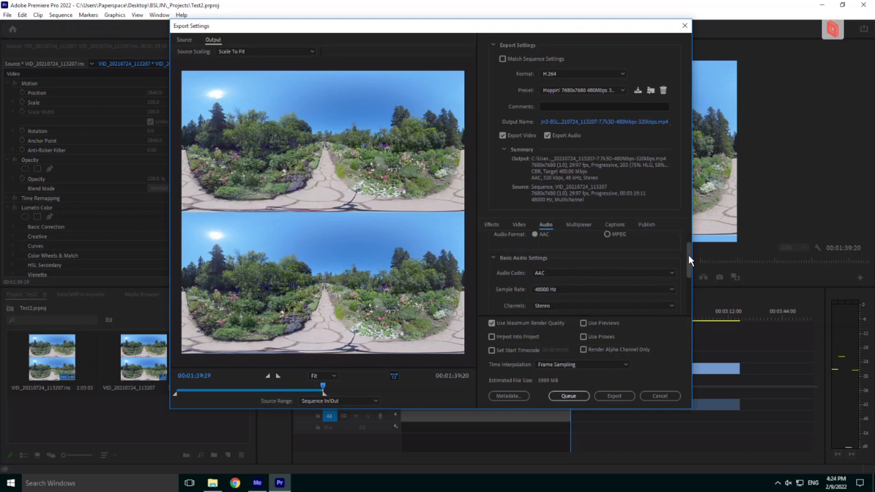
{"action": "left_click", "coordinate": [673, 305]}
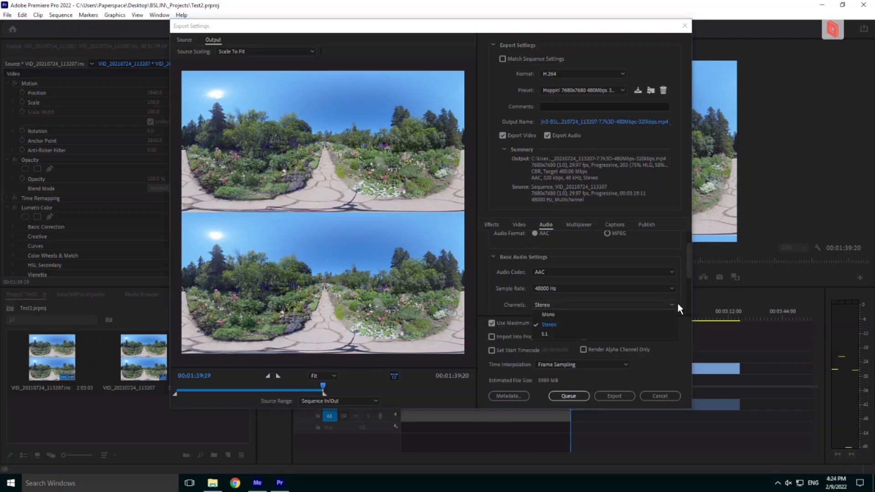
{"action": "left_click", "coordinate": [688, 255]}
{"action": "left_click_drag", "start_coordinate": [689, 257], "coordinate": [689, 269]}
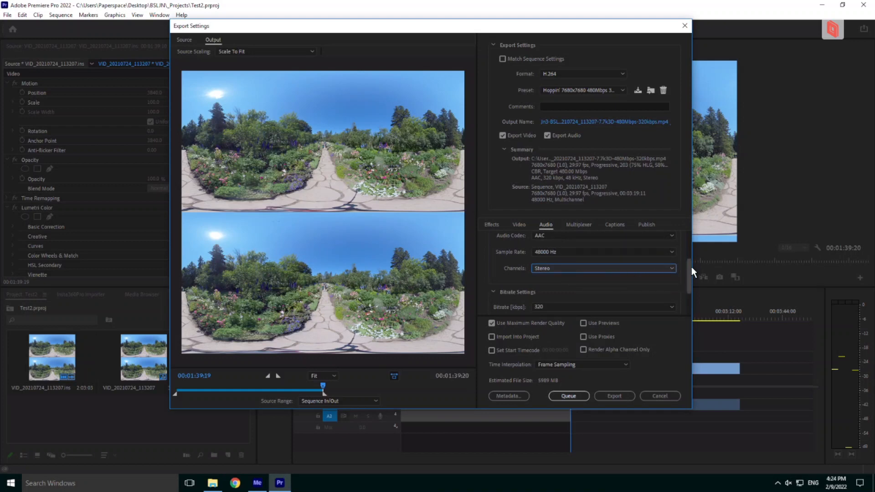
{"action": "left_click_drag", "start_coordinate": [689, 263], "coordinate": [688, 276]}
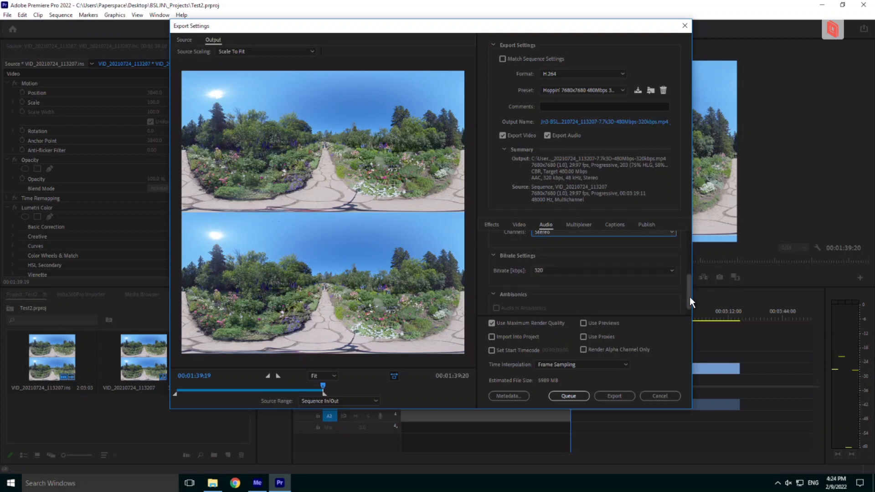
{"action": "scroll", "coordinate": [690, 297], "scroll_direction": "up", "scroll_amount": 3}
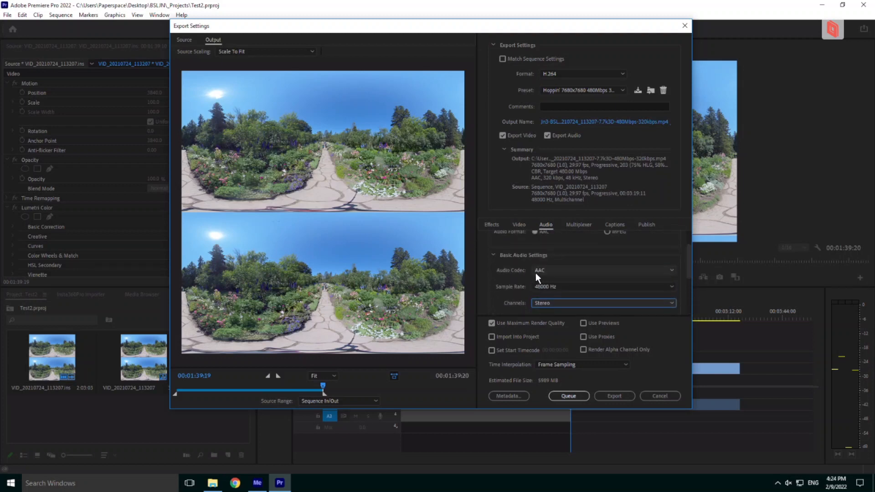
{"action": "left_click_drag", "start_coordinate": [690, 272], "coordinate": [687, 236]}
{"action": "left_click", "coordinate": [518, 225]}
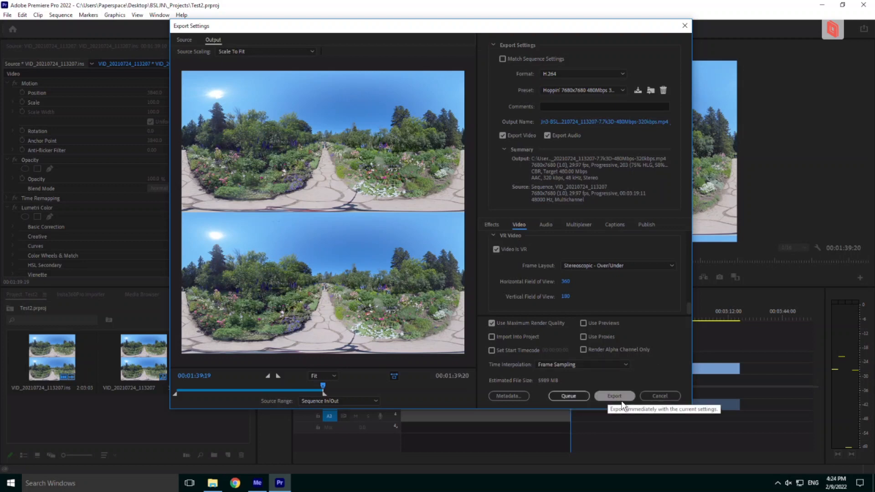
Send the configured H.264 export to the Adobe Media Encoder queue and save the queue there
{"action": "left_click", "coordinate": [566, 393]}
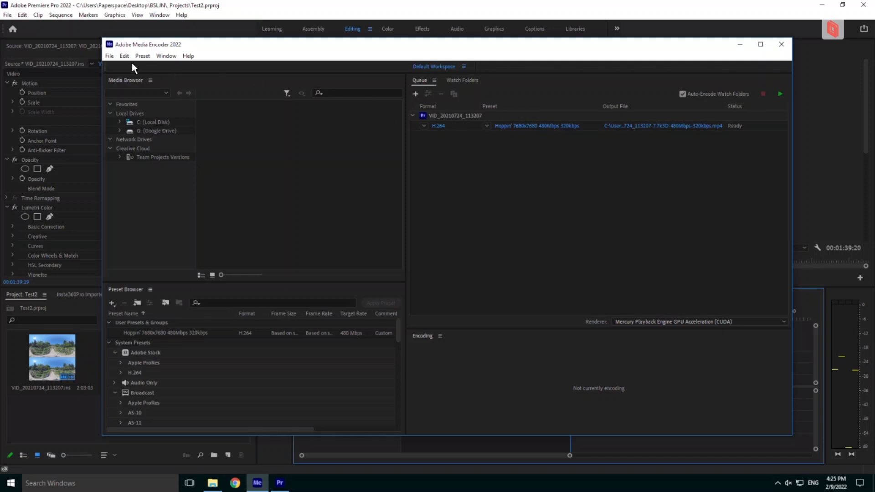
{"action": "left_click", "coordinate": [108, 55]}
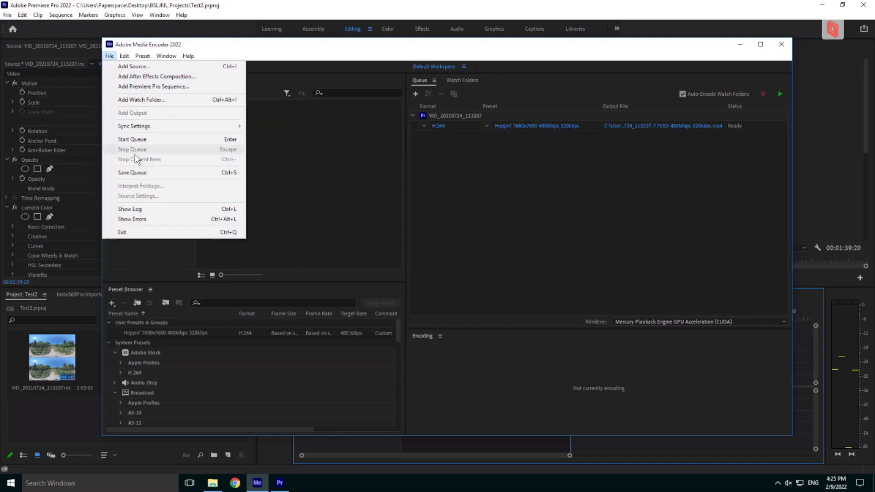
{"action": "left_click", "coordinate": [129, 171]}
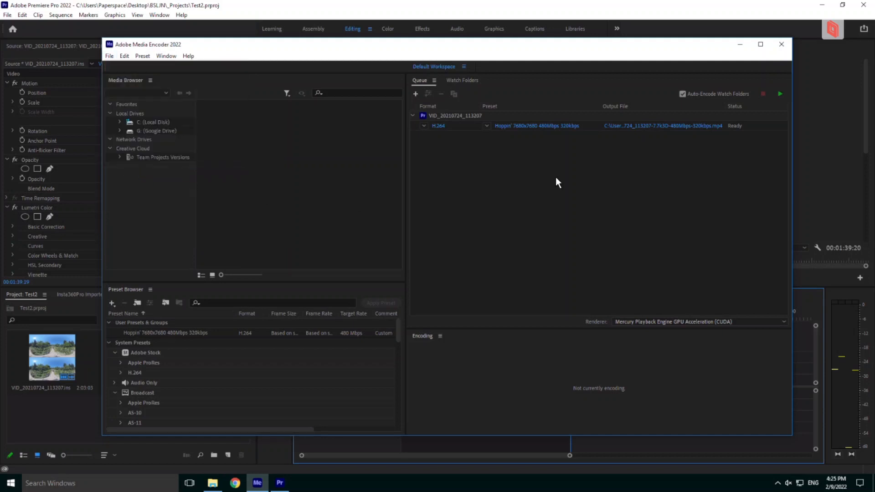
{"action": "left_click", "coordinate": [78, 31]}
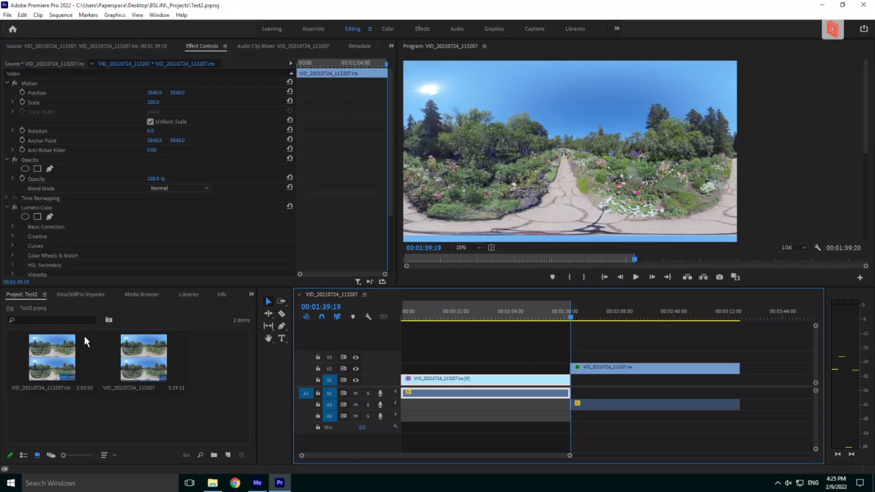
{"action": "left_click", "coordinate": [259, 486]}
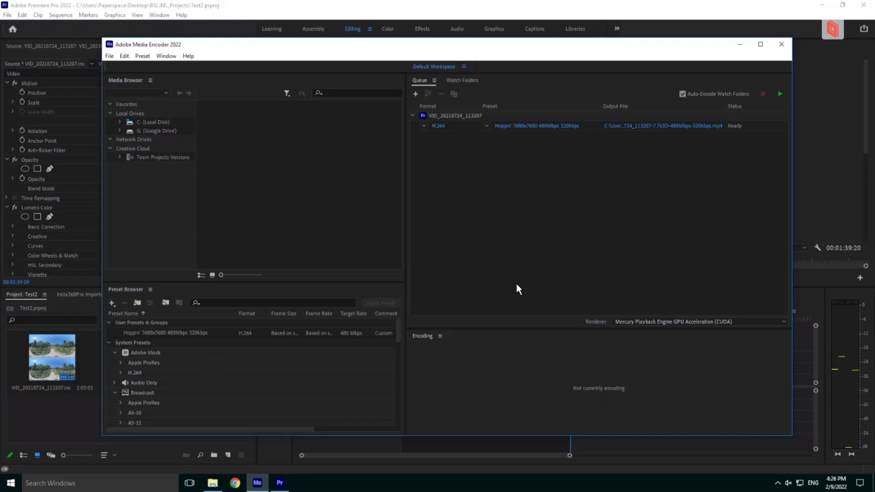
Start encoding the queued VID_20210724_113207 export, and stop the queue without finishing the current file
{"action": "left_click", "coordinate": [779, 94]}
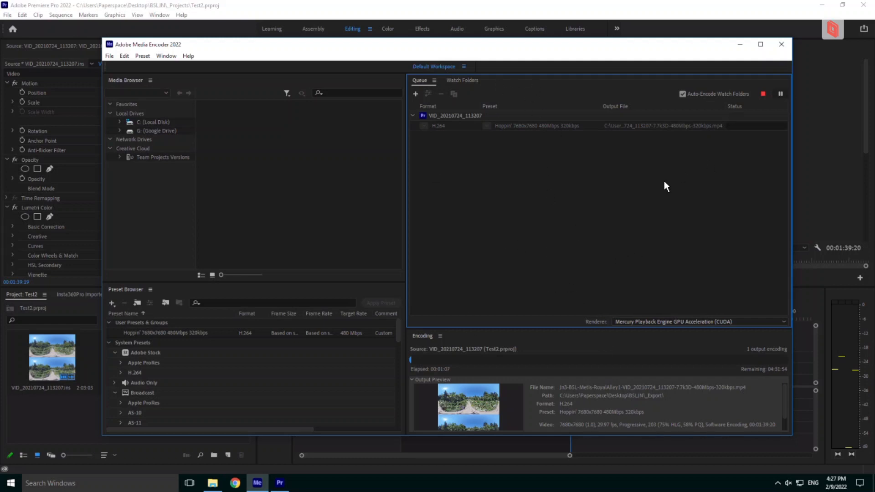
{"action": "left_click", "coordinate": [763, 94]}
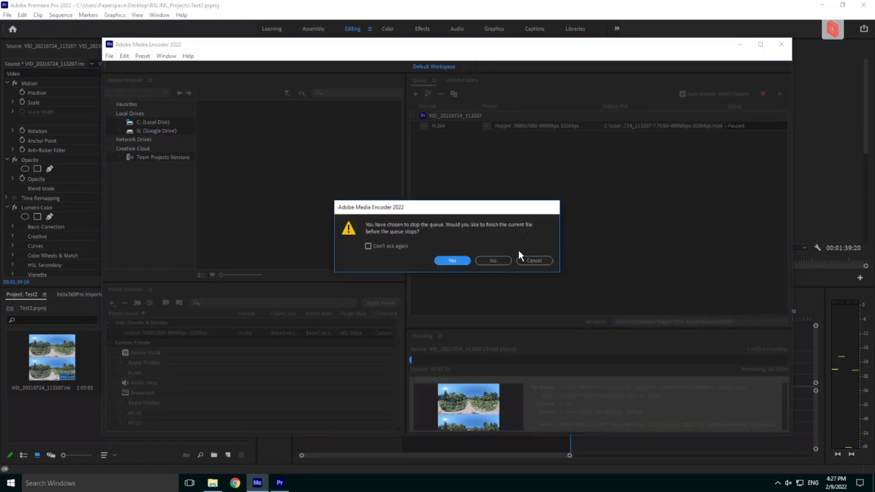
{"action": "left_click", "coordinate": [490, 258]}
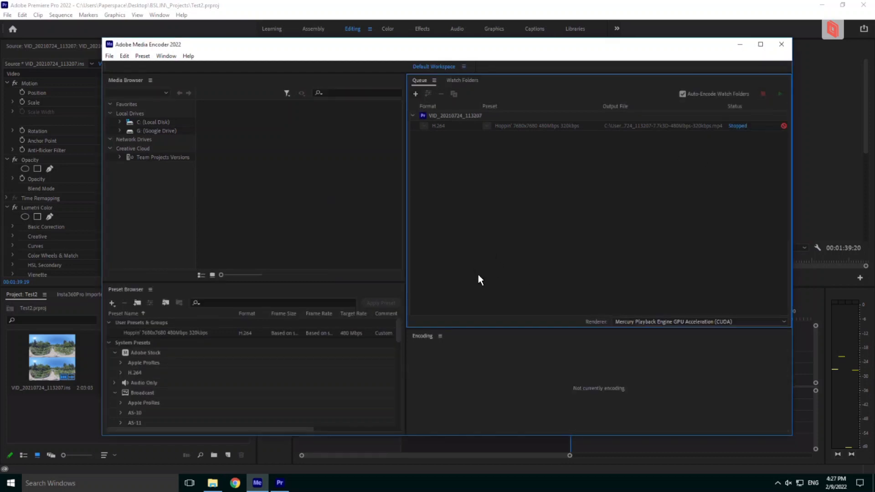